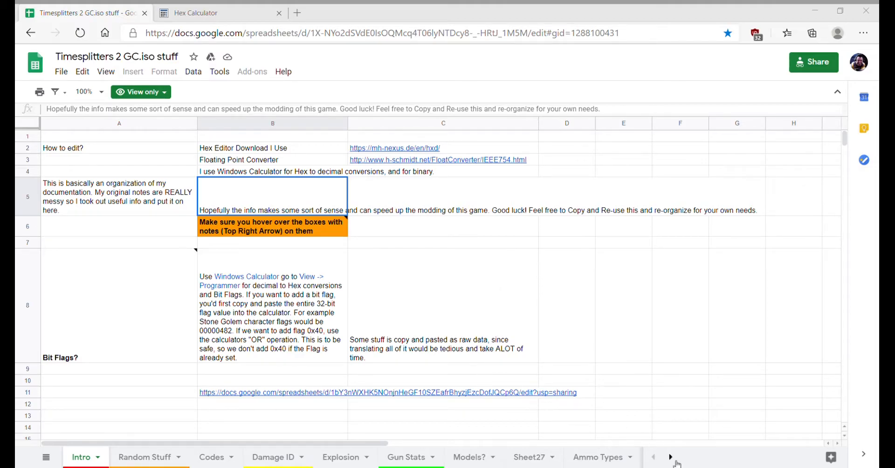
Step: Open the Gun IDs sheet and go to its gun drop and String ID columns
{"action": "left_click", "coordinate": [463, 8]}
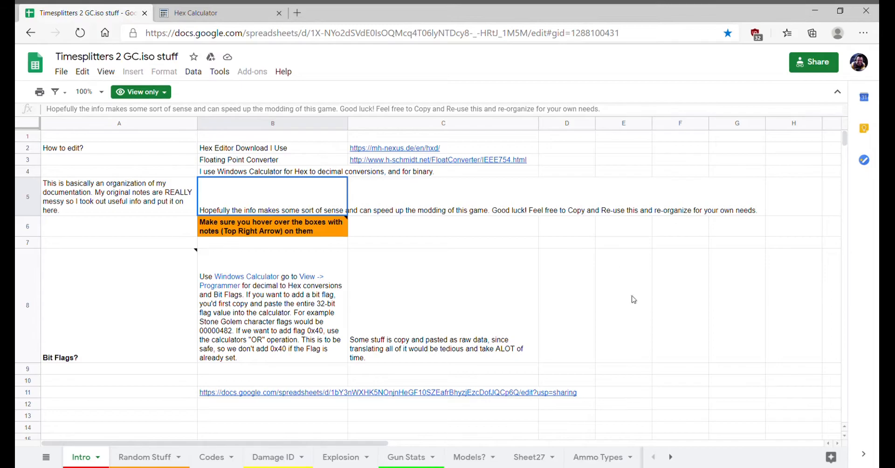
{"action": "left_click", "coordinate": [671, 457]}
{"action": "left_click", "coordinate": [671, 458]}
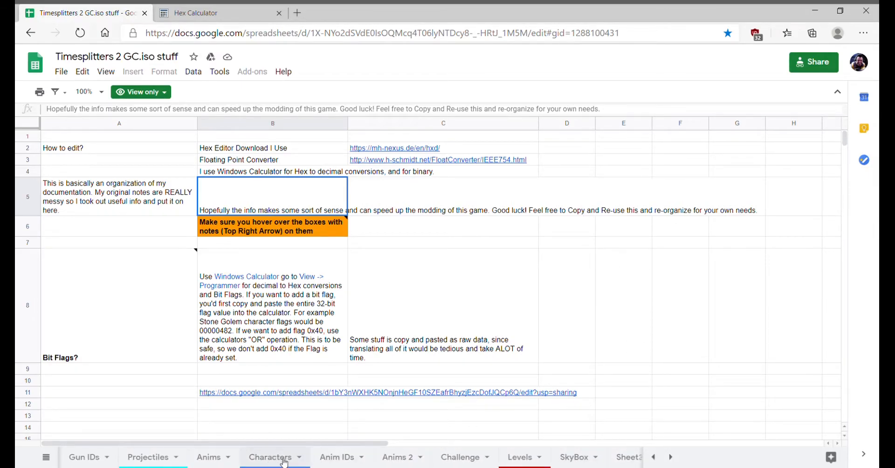
{"action": "left_click", "coordinate": [91, 458]}
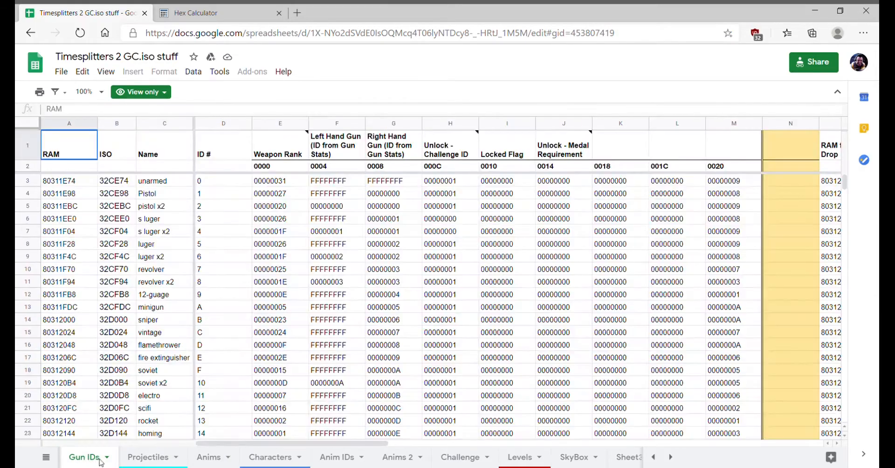
{"action": "left_click_drag", "start_coordinate": [377, 443], "coordinate": [525, 432]}
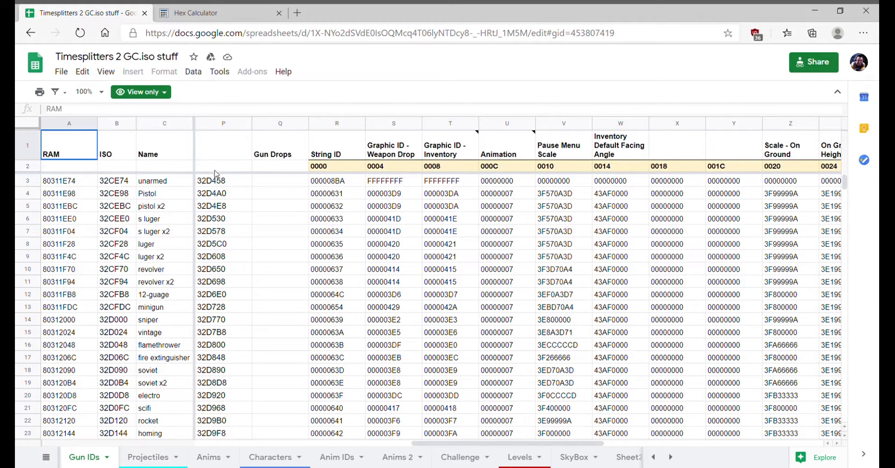
Step: Examine the gun drop ISO offsets in column P and the first weapons' values in the String ID column
{"action": "left_click_drag", "start_coordinate": [225, 185], "coordinate": [225, 408]}
{"action": "left_click", "coordinate": [344, 181]}
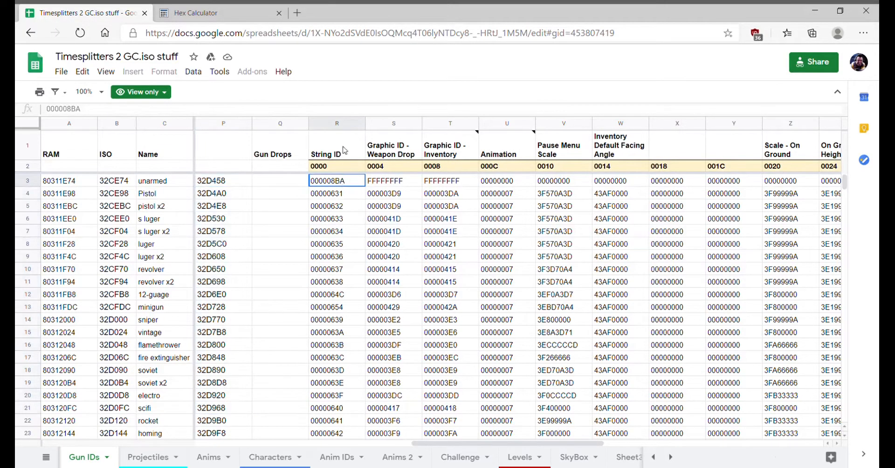
{"action": "left_click", "coordinate": [345, 150]}
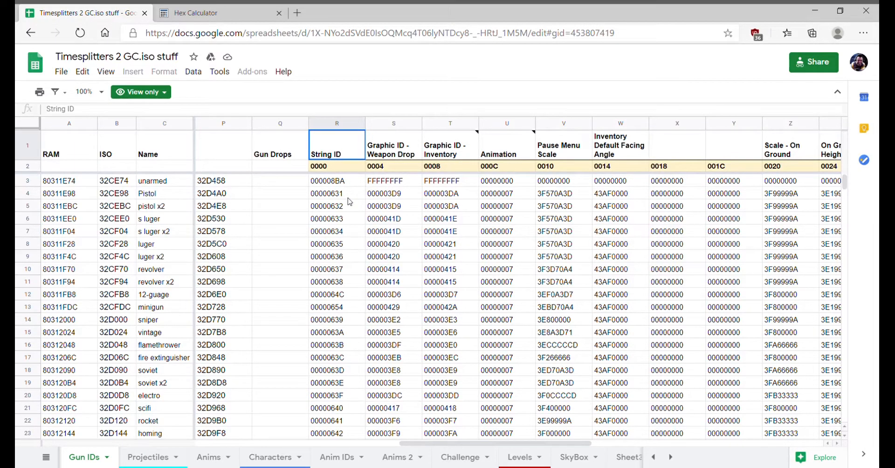
{"action": "scroll", "coordinate": [349, 203], "scroll_direction": "down", "scroll_amount": 2}
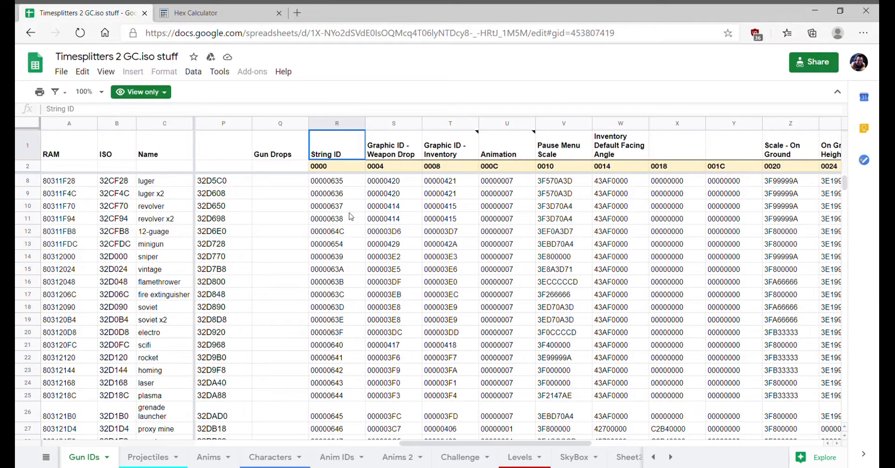
{"action": "scroll", "coordinate": [350, 216], "scroll_direction": "up", "scroll_amount": 2}
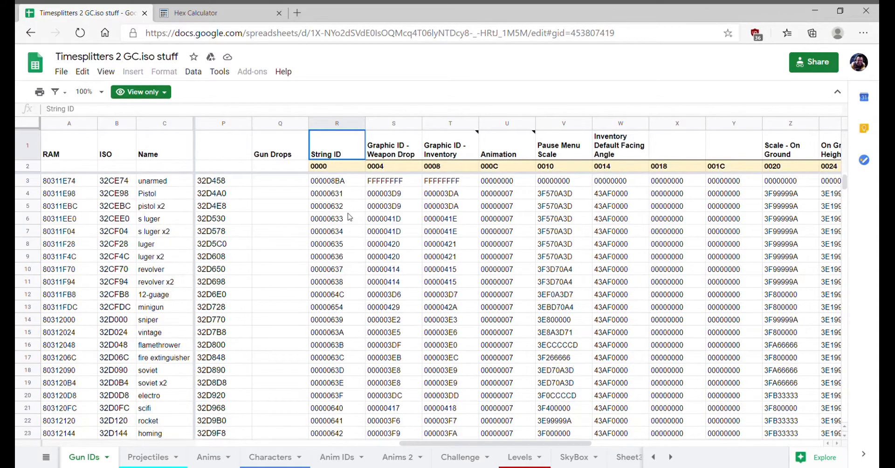
{"action": "left_click", "coordinate": [325, 196]}
{"action": "left_click", "coordinate": [326, 235]}
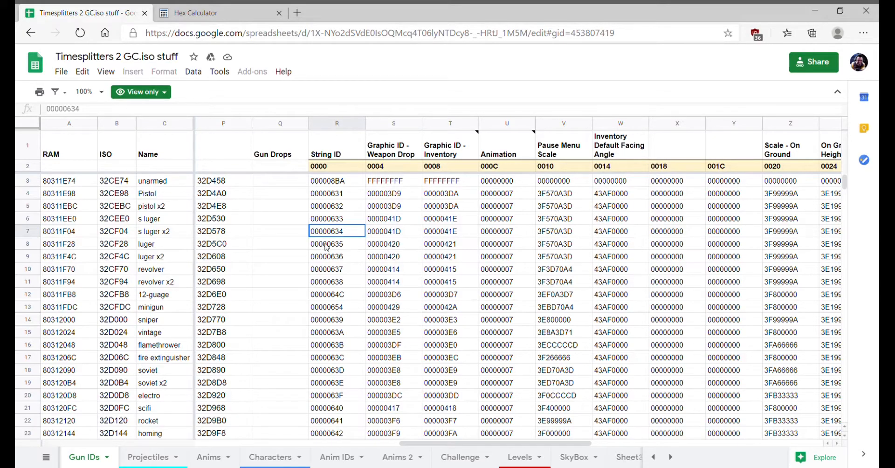
Step: Read through the remaining weapons' String IDs and ISO offsets, including the rows for tnt and Digital Camera
{"action": "scroll", "coordinate": [327, 248], "scroll_direction": "down", "scroll_amount": 5}
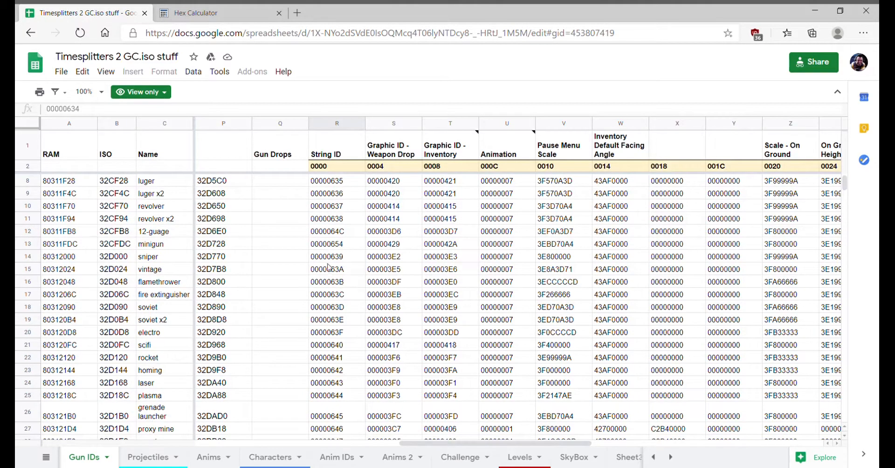
{"action": "scroll", "coordinate": [339, 309], "scroll_direction": "down", "scroll_amount": 4}
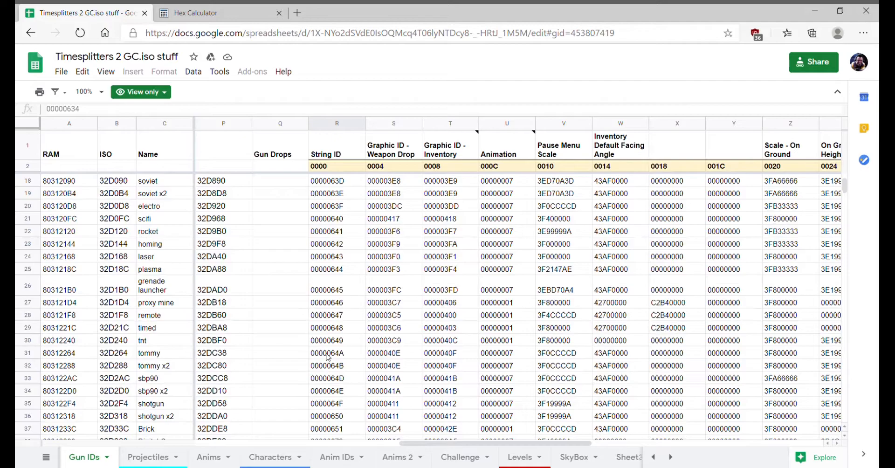
{"action": "scroll", "coordinate": [327, 357], "scroll_direction": "down", "scroll_amount": 1}
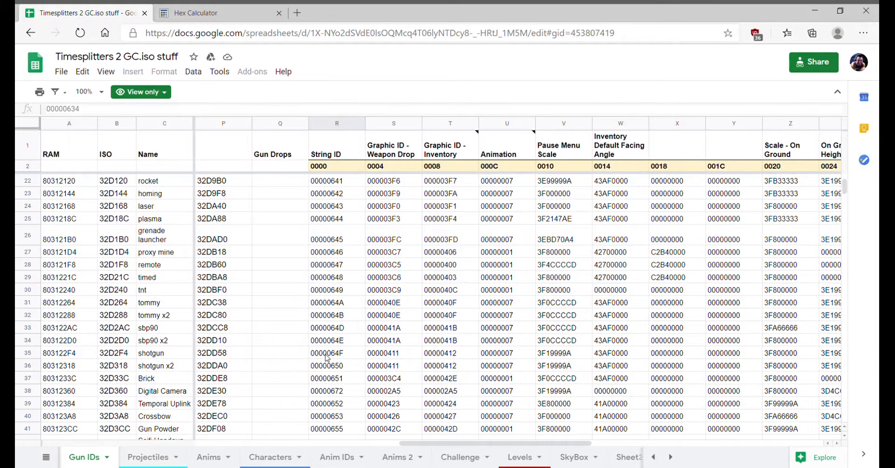
{"action": "scroll", "coordinate": [327, 357], "scroll_direction": "down", "scroll_amount": 1}
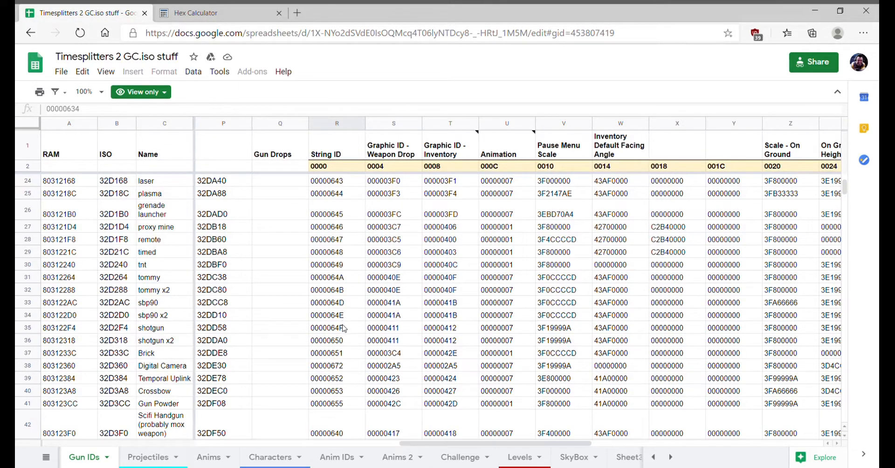
{"action": "scroll", "coordinate": [346, 322], "scroll_direction": "down", "scroll_amount": 1}
{"action": "scroll", "coordinate": [345, 324], "scroll_direction": "down", "scroll_amount": 3}
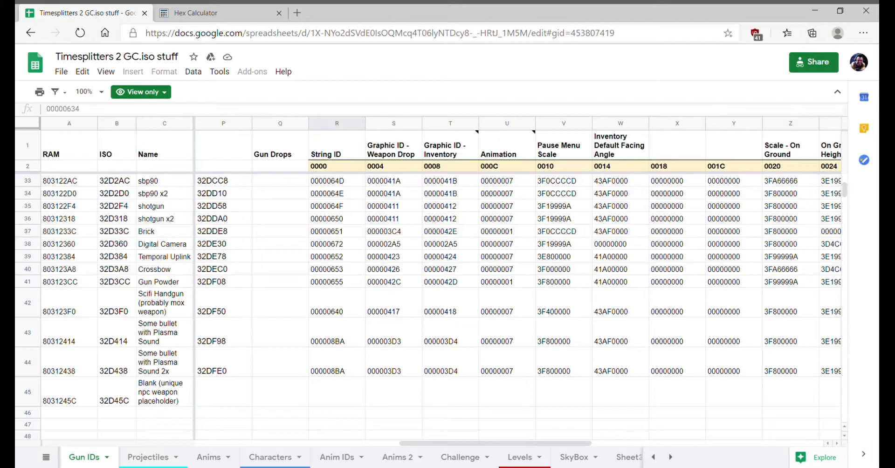
{"action": "scroll", "coordinate": [342, 283], "scroll_direction": "up", "scroll_amount": 1}
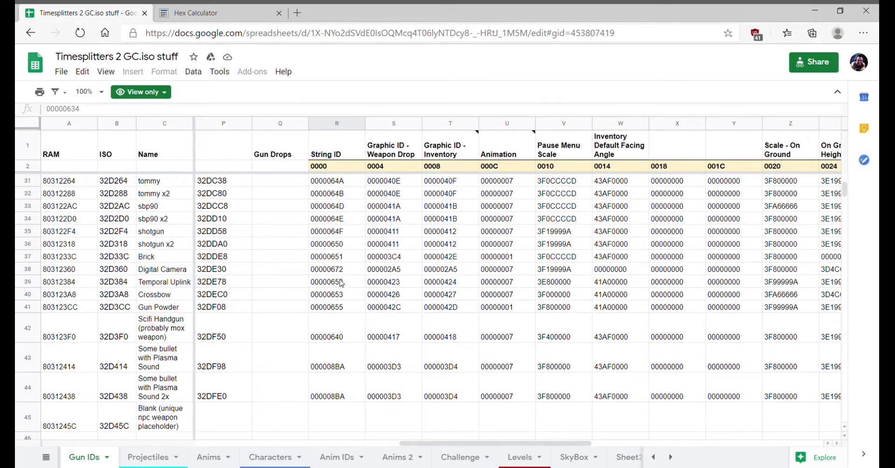
{"action": "left_click", "coordinate": [327, 260]}
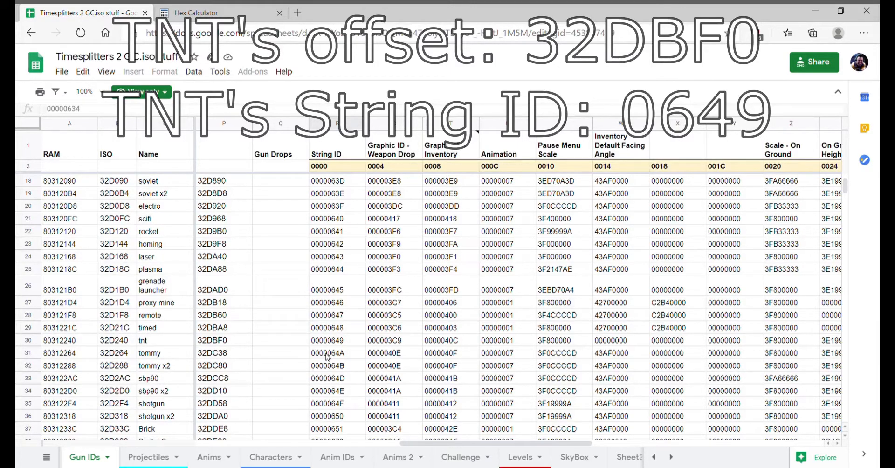
{"action": "scroll", "coordinate": [328, 357], "scroll_direction": "down", "scroll_amount": 1}
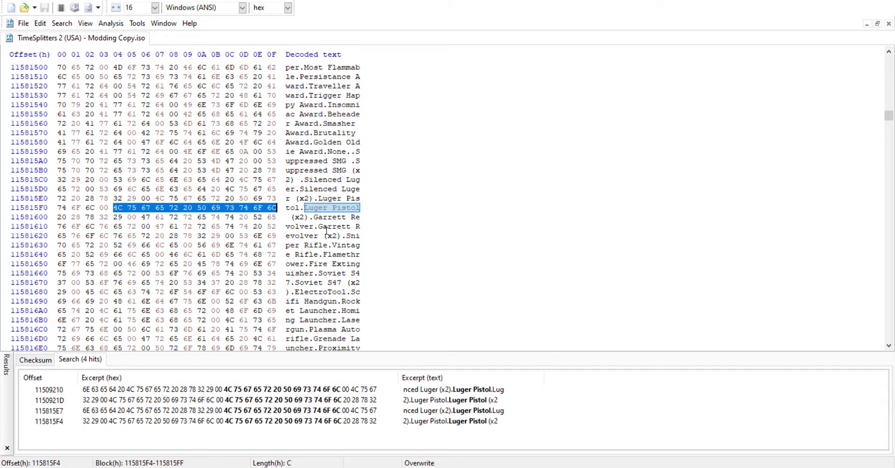
Step: Switch to TimeSplitters 2 (USA) - Modding Copy.iso in the hex editor and locate the TNT name among the weapon strings
{"action": "left_click", "coordinate": [358, 153]}
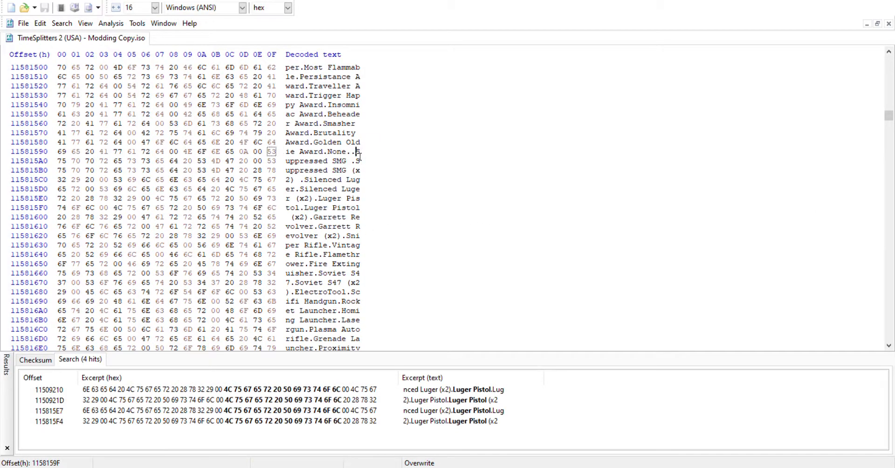
{"action": "left_click", "coordinate": [334, 170]}
{"action": "scroll", "coordinate": [338, 184], "scroll_direction": "down", "scroll_amount": 1}
{"action": "scroll", "coordinate": [344, 210], "scroll_direction": "down", "scroll_amount": 3}
{"action": "left_click", "coordinate": [352, 219]}
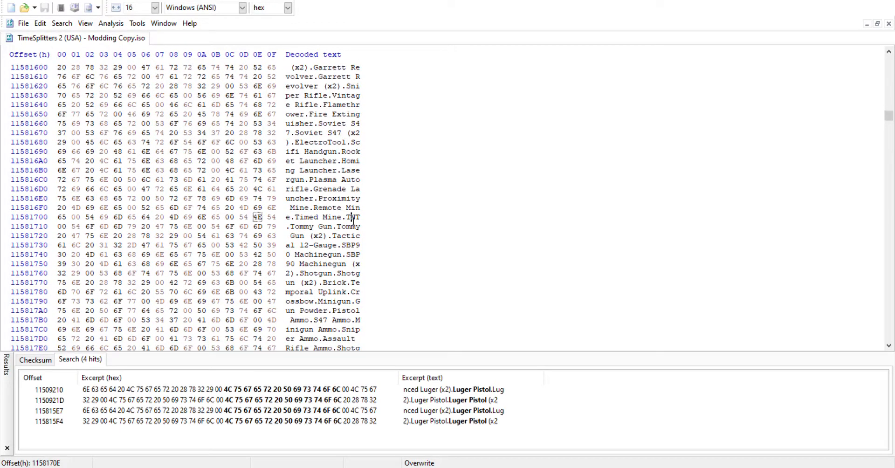
{"action": "key", "text": "Left"}
Step: Look through the decoded text after TNT for a replaceable item name, highlighting the Flares string
{"action": "scroll", "coordinate": [353, 226], "scroll_direction": "down", "scroll_amount": 1}
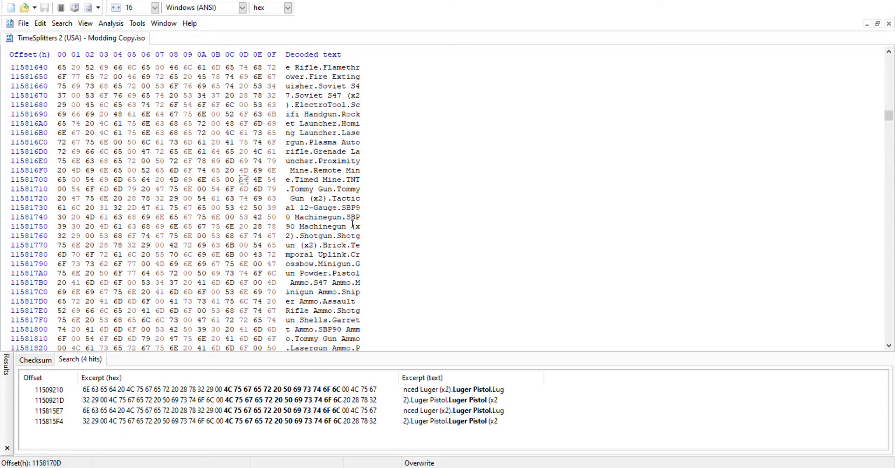
{"action": "scroll", "coordinate": [346, 180], "scroll_direction": "down", "scroll_amount": 1}
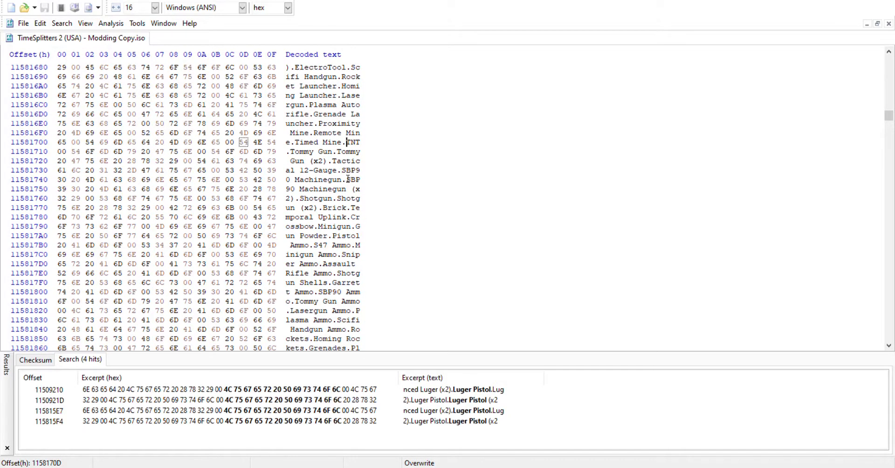
{"action": "scroll", "coordinate": [348, 179], "scroll_direction": "down", "scroll_amount": 2}
{"action": "scroll", "coordinate": [338, 196], "scroll_direction": "down", "scroll_amount": 1}
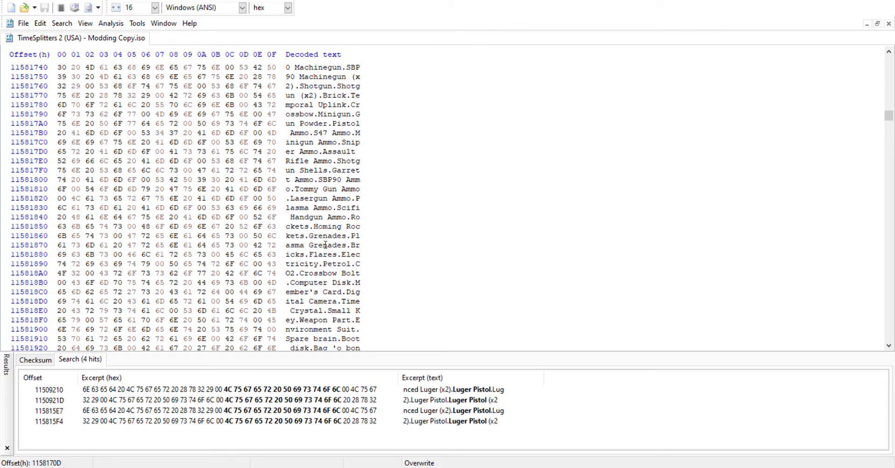
{"action": "scroll", "coordinate": [329, 245], "scroll_direction": "down", "scroll_amount": 1}
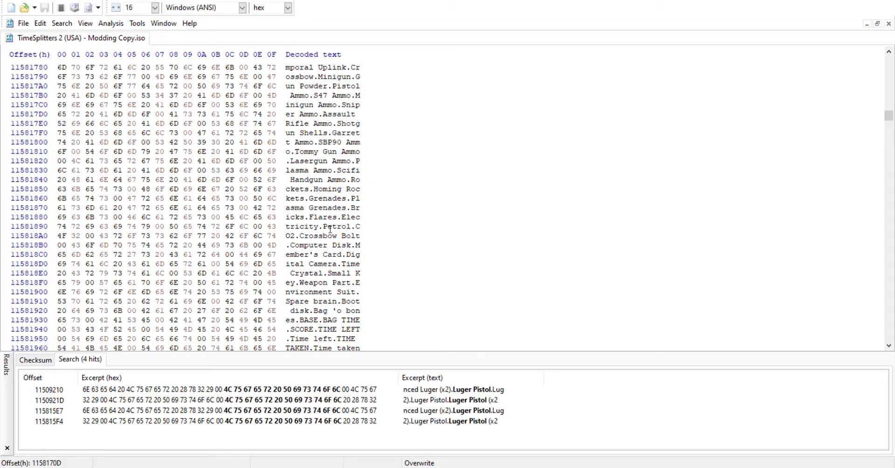
{"action": "left_click_drag", "start_coordinate": [311, 219], "coordinate": [338, 218]}
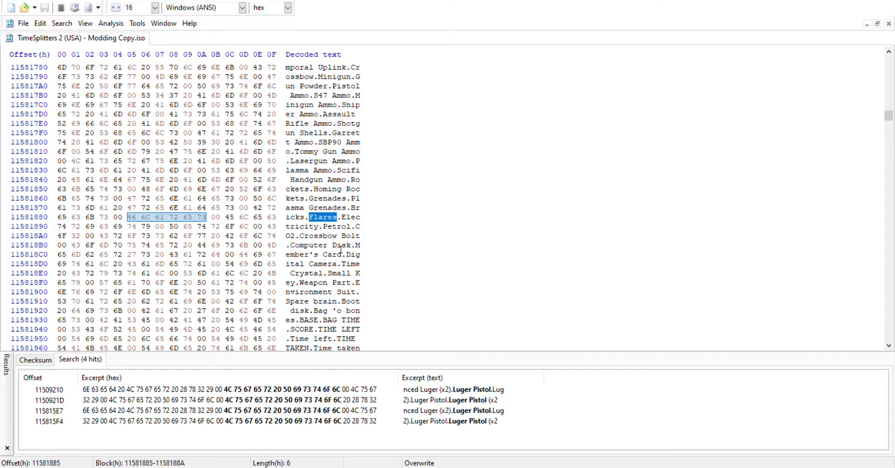
Step: Overwrite the Small Key string at offset 115818E9 with "Demo Pack" in the decoded text
{"action": "left_click", "coordinate": [332, 274]}
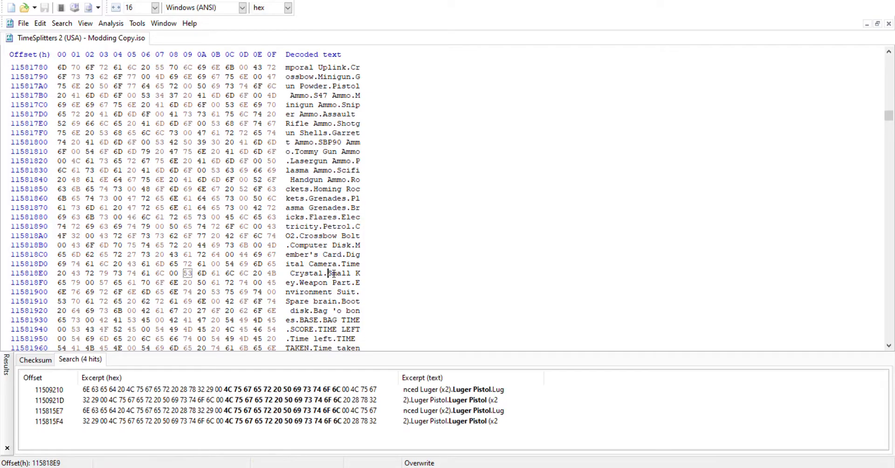
{"action": "key", "text": "shift+Right"}
{"action": "key", "text": "shift+Right"}
{"action": "key", "text": "shift+Right"}
{"action": "key", "text": "shift+Right"}
{"action": "key", "text": "shift+Right"}
{"action": "key", "text": "shift+Right"}
{"action": "key", "text": "shift+Right"}
{"action": "key", "text": "shift+Right"}
{"action": "key", "text": "shift+Right"}
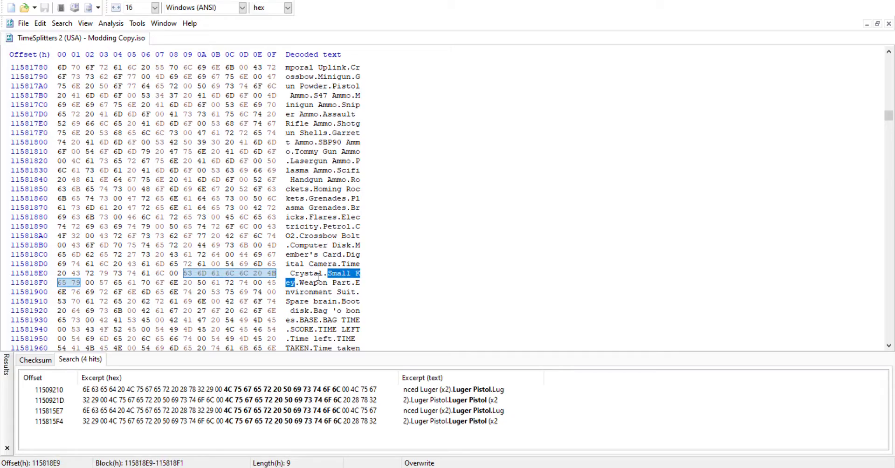
{"action": "left_click", "coordinate": [331, 275]}
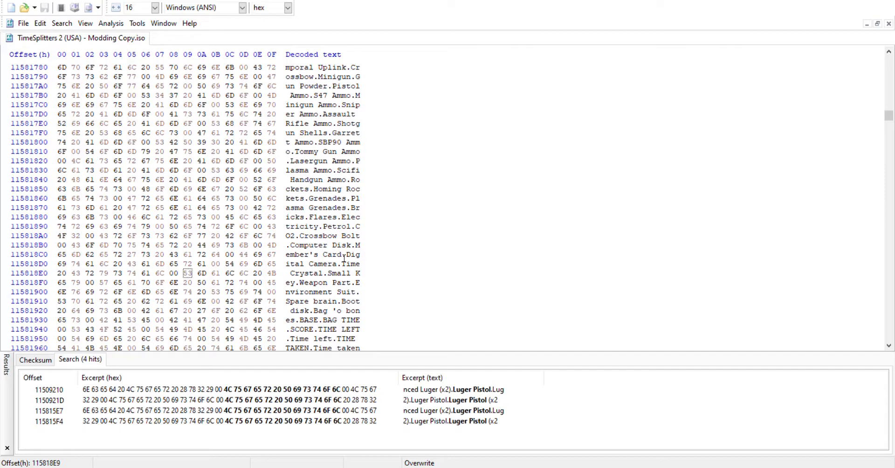
{"action": "type", "text": "Demo "}
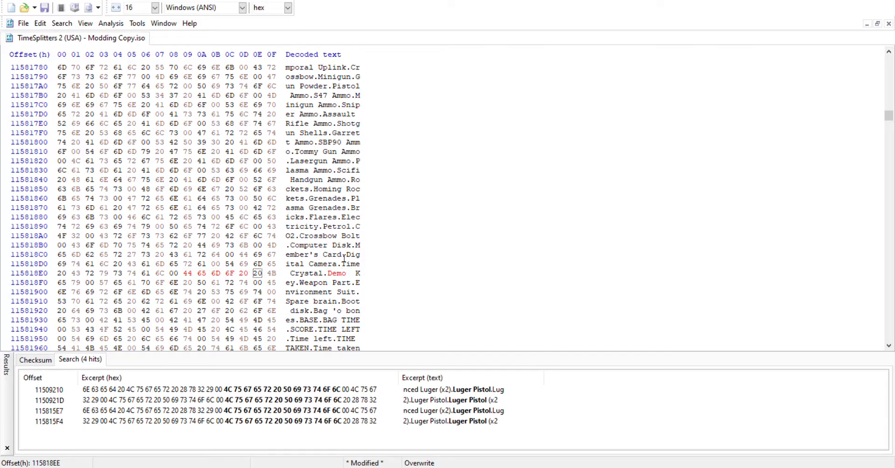
{"action": "type", "text": "Pack"}
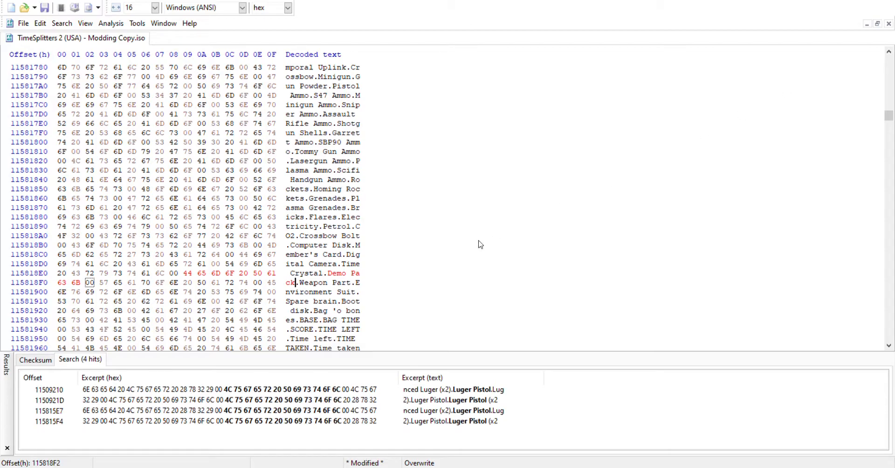
Step: Switch back to the Gun IDs spreadsheet and look up the tnt row's gun drop offset and String ID
{"action": "left_click", "coordinate": [353, 255]}
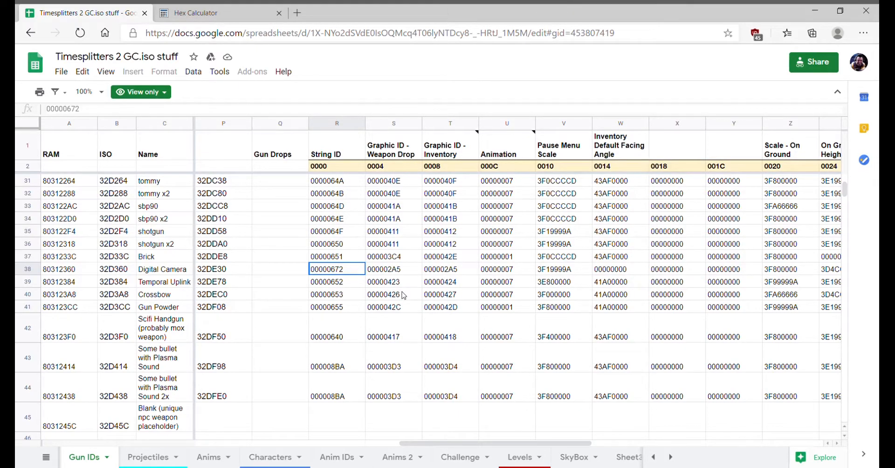
{"action": "scroll", "coordinate": [280, 257], "scroll_direction": "up", "scroll_amount": 1}
{"action": "scroll", "coordinate": [280, 257], "scroll_direction": "up", "scroll_amount": 2}
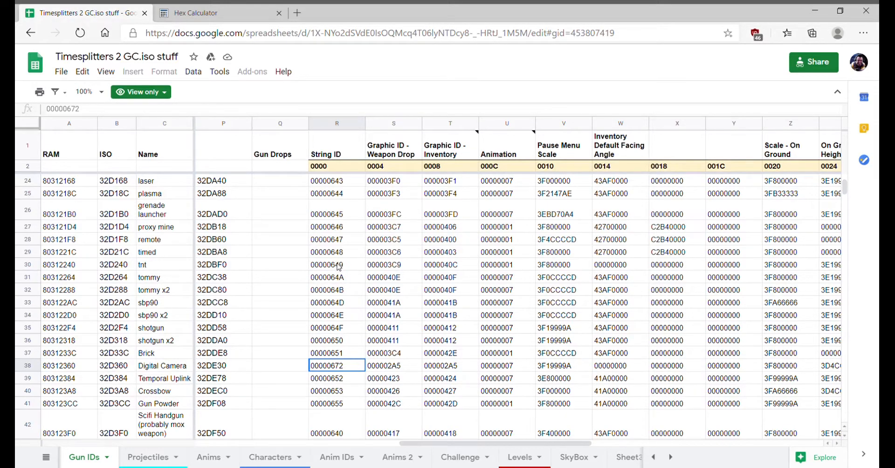
{"action": "left_click", "coordinate": [209, 267]}
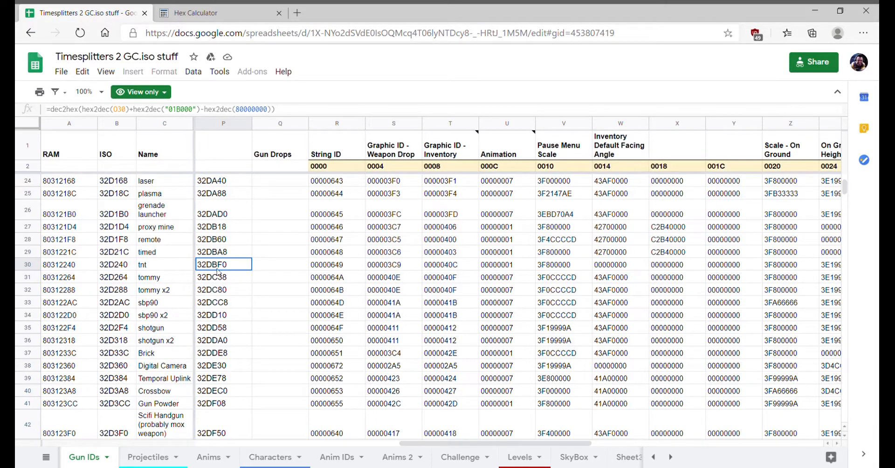
{"action": "left_click", "coordinate": [323, 270]}
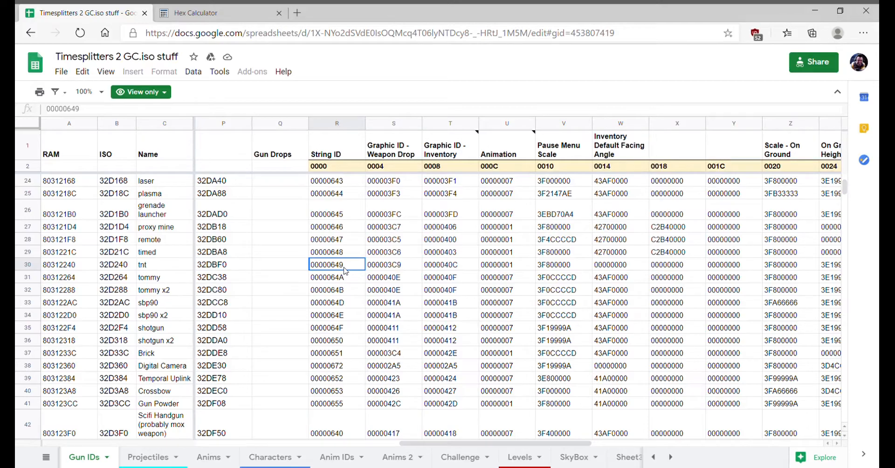
Step: Switch to the hex editor, go to offset 32DBF0 and set TNT's String ID to 0674
{"action": "key", "text": "alt+Tab"}
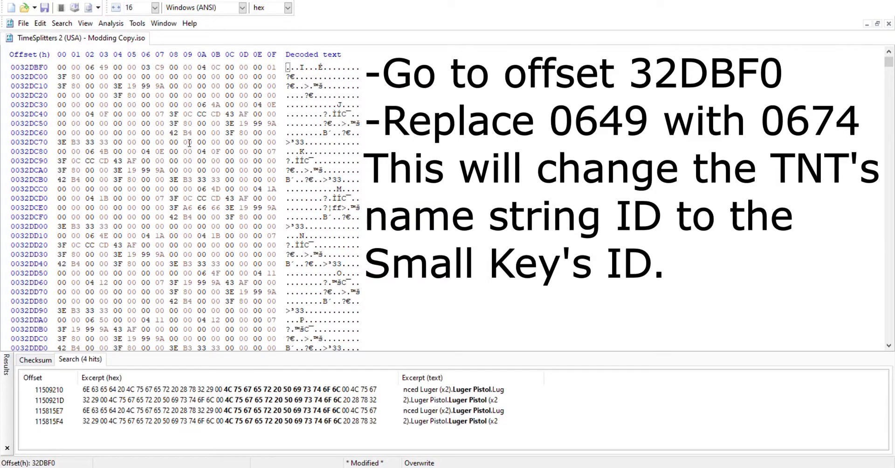
{"action": "left_click", "coordinate": [103, 67]}
{"action": "type", "text": "74"}
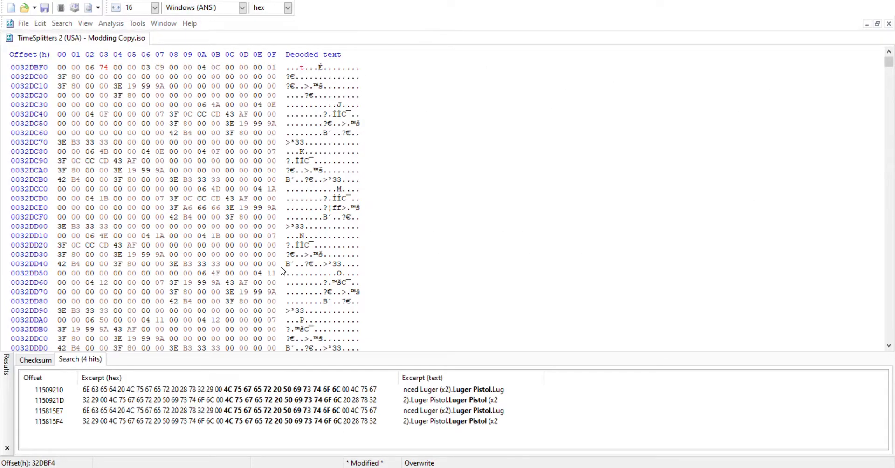
Step: Save the changes made to the ISO
{"action": "key", "text": "ctrl+s"}
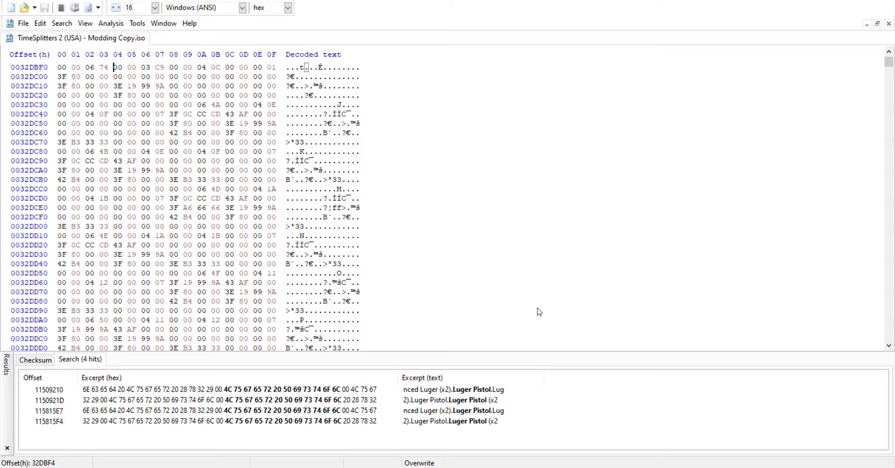
{"action": "left_click", "coordinate": [100, 70]}
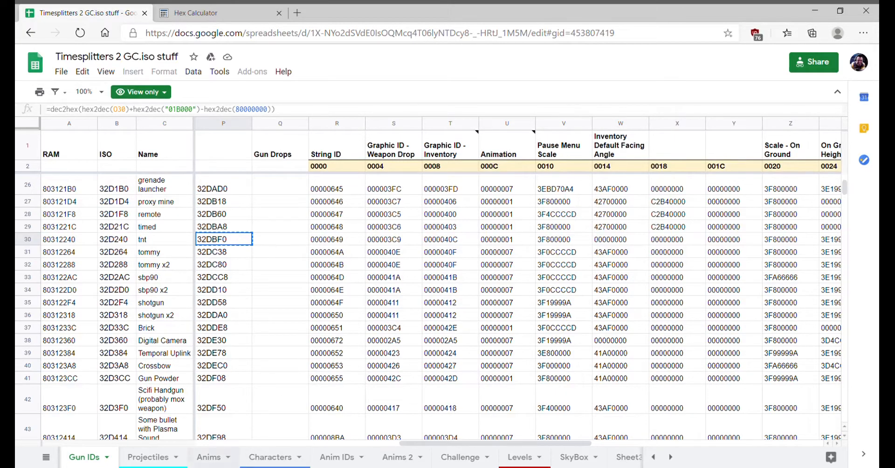
Step: Switch to the spreadsheet, open the Characters sheet and read the note on the Name String column
{"action": "left_click", "coordinate": [261, 455]}
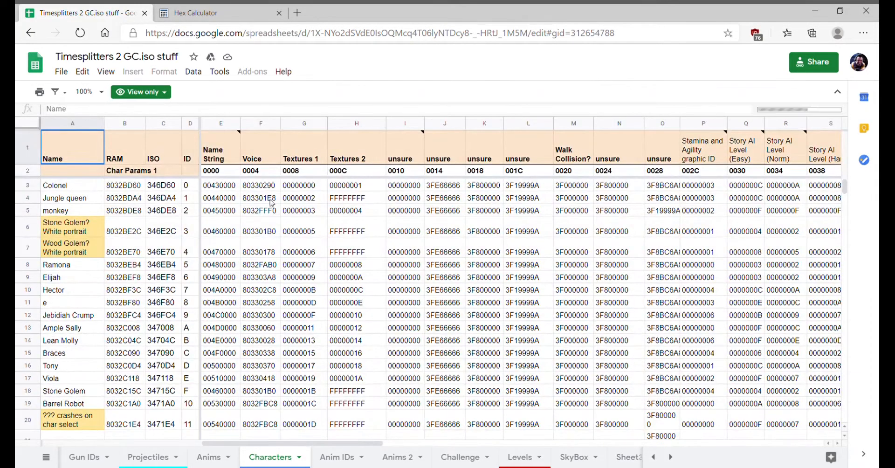
{"action": "left_click", "coordinate": [225, 153]}
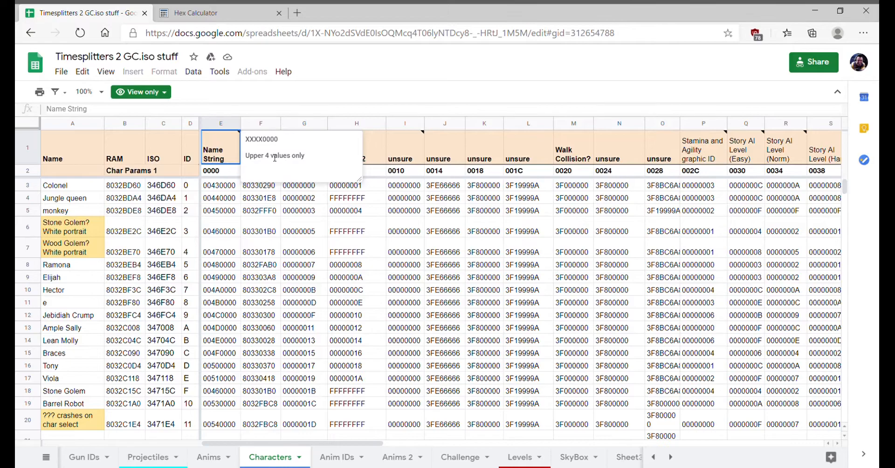
{"action": "left_click", "coordinate": [233, 210]}
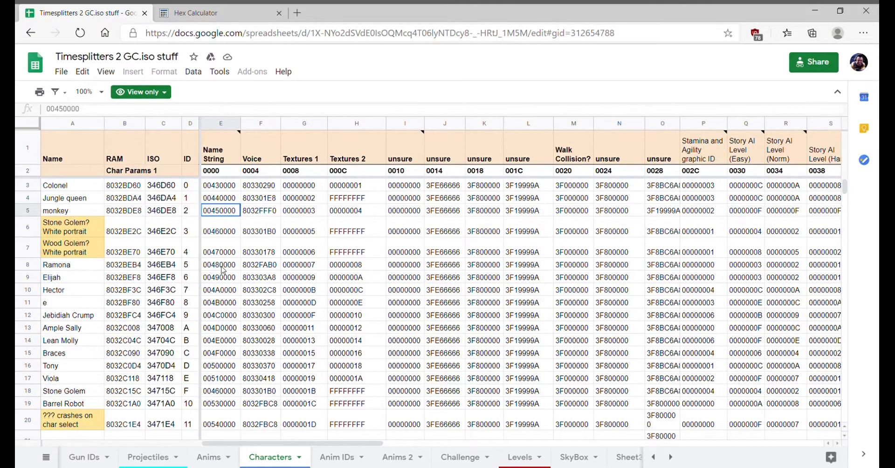
Step: Find R-109 in the Characters sheet and look up its Name String value
{"action": "scroll", "coordinate": [223, 268], "scroll_direction": "down", "scroll_amount": 10}
{"action": "scroll", "coordinate": [223, 270], "scroll_direction": "down", "scroll_amount": 6}
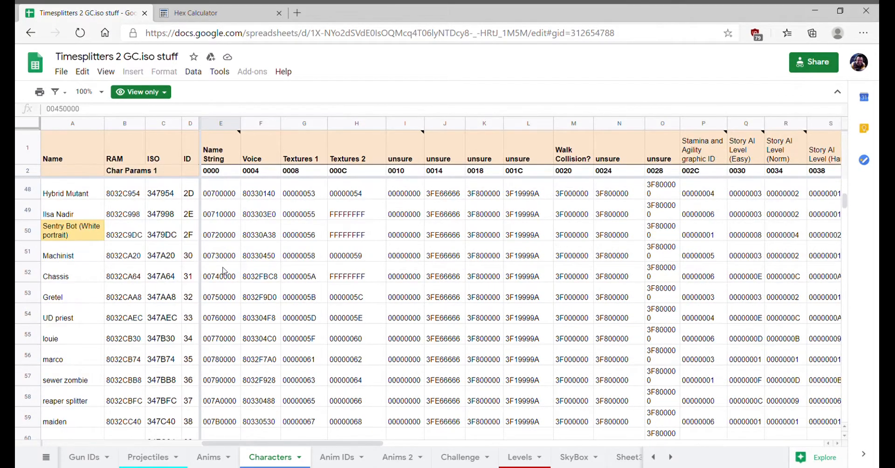
{"action": "scroll", "coordinate": [223, 270], "scroll_direction": "down", "scroll_amount": 6}
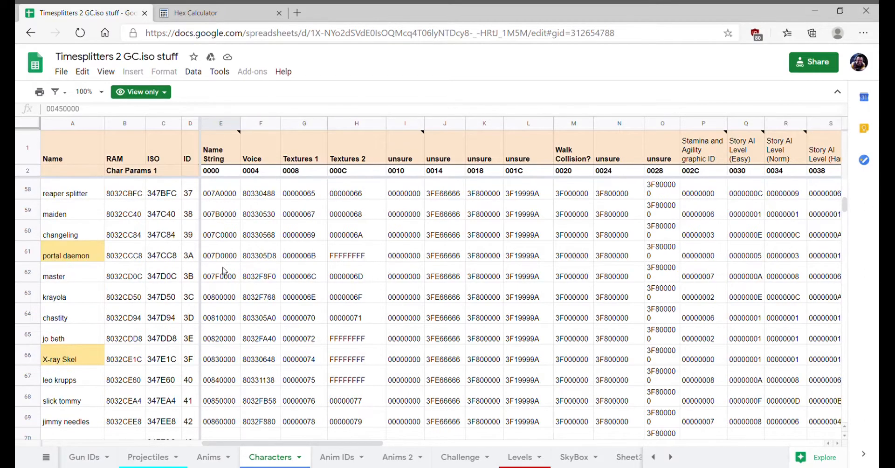
{"action": "scroll", "coordinate": [226, 275], "scroll_direction": "down", "scroll_amount": 8}
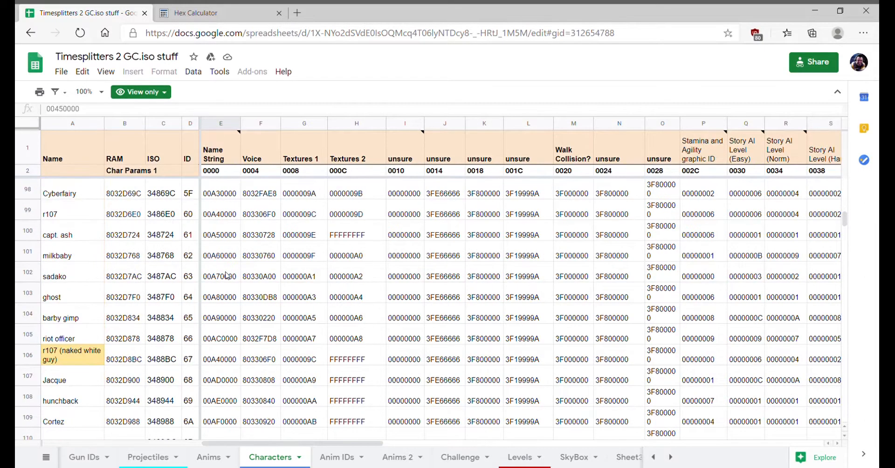
{"action": "scroll", "coordinate": [219, 292], "scroll_direction": "down", "scroll_amount": 1}
{"action": "scroll", "coordinate": [219, 292], "scroll_direction": "down", "scroll_amount": 9}
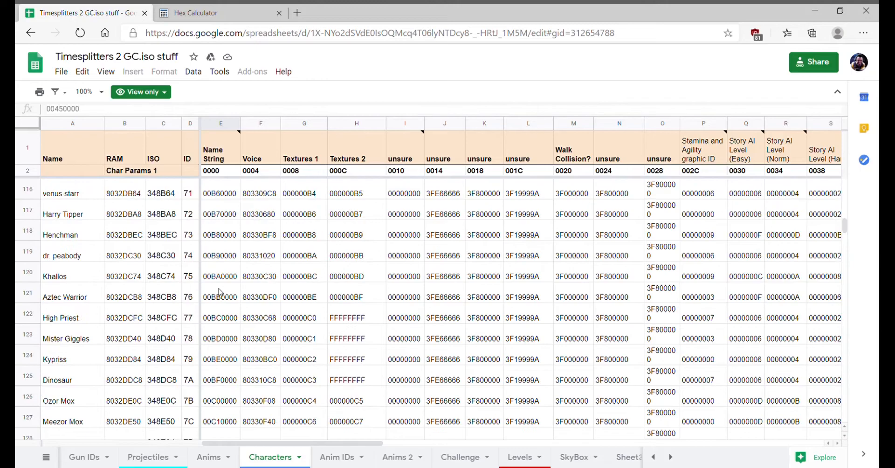
{"action": "scroll", "coordinate": [220, 291], "scroll_direction": "down", "scroll_amount": 1}
{"action": "left_click", "coordinate": [220, 340]}
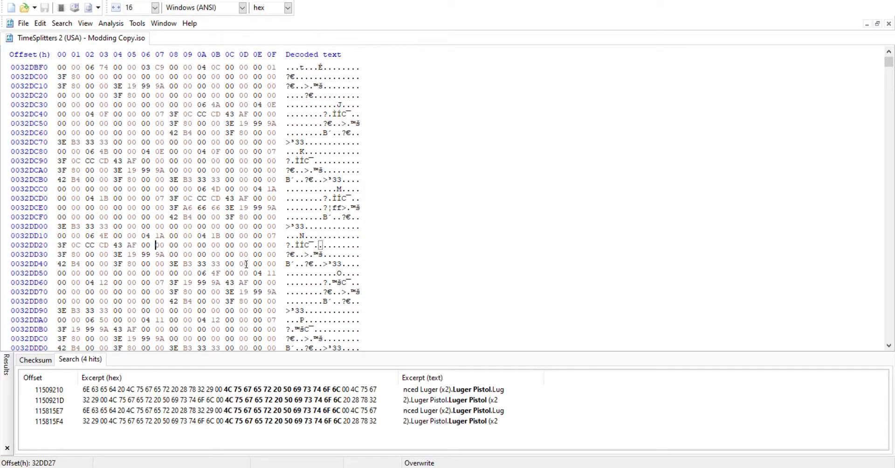
Step: Switch to the hex editor, jump to the Luger Pistol hit at 115815E7 and look through the weapon and ammo names after it
{"action": "double_click", "coordinate": [460, 391]}
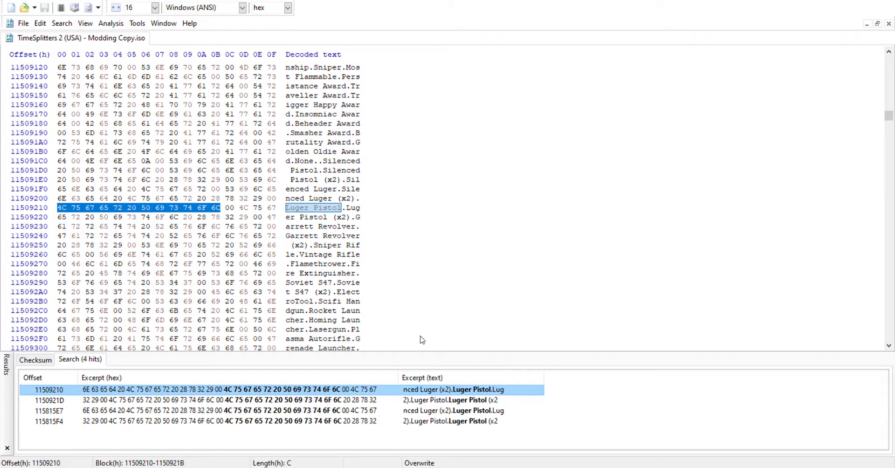
{"action": "double_click", "coordinate": [460, 411]}
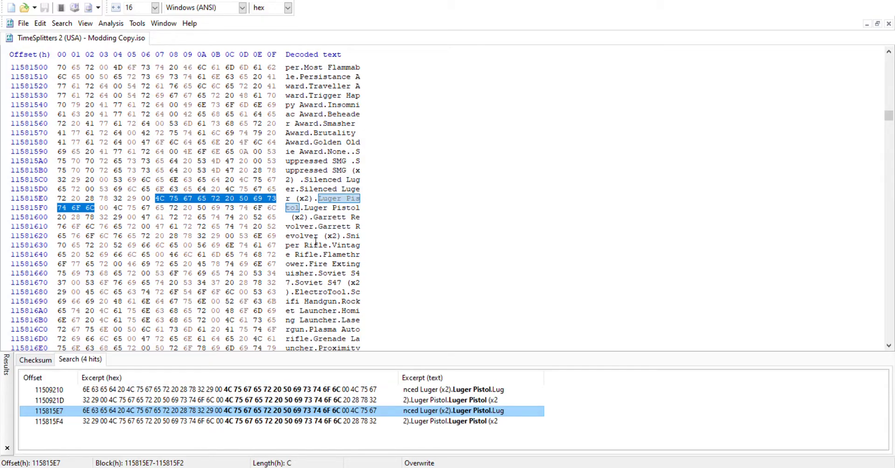
{"action": "scroll", "coordinate": [318, 244], "scroll_direction": "down", "scroll_amount": 2}
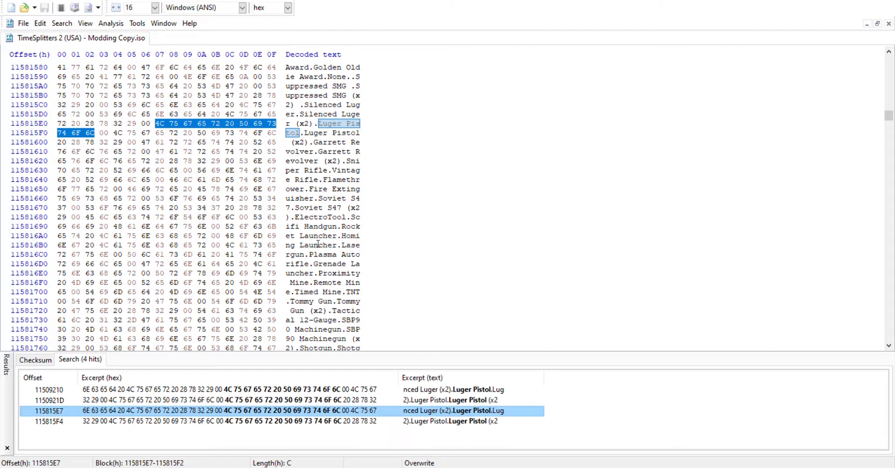
{"action": "scroll", "coordinate": [310, 257], "scroll_direction": "down", "scroll_amount": 3}
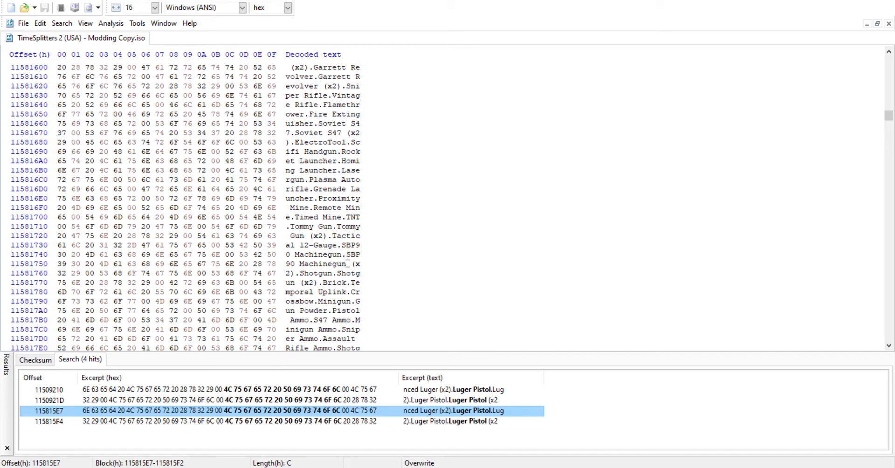
{"action": "scroll", "coordinate": [349, 265], "scroll_direction": "down", "scroll_amount": 2}
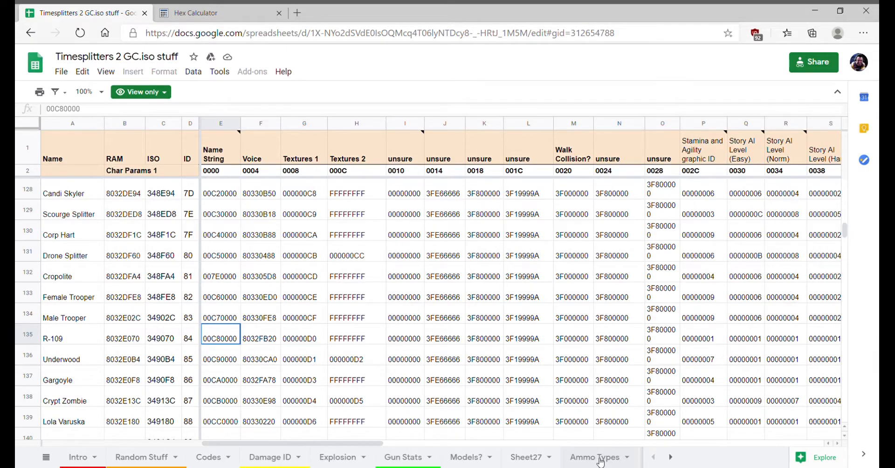
Step: Switch to the spreadsheet, open the Ammo Types sheet and locate the String ID from Ammo Box column
{"action": "left_click", "coordinate": [601, 461]}
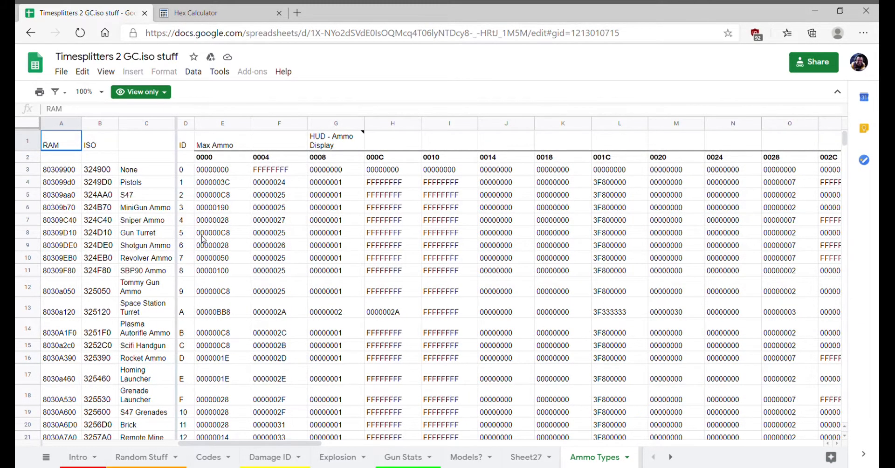
{"action": "scroll", "coordinate": [206, 228], "scroll_direction": "down", "scroll_amount": 1}
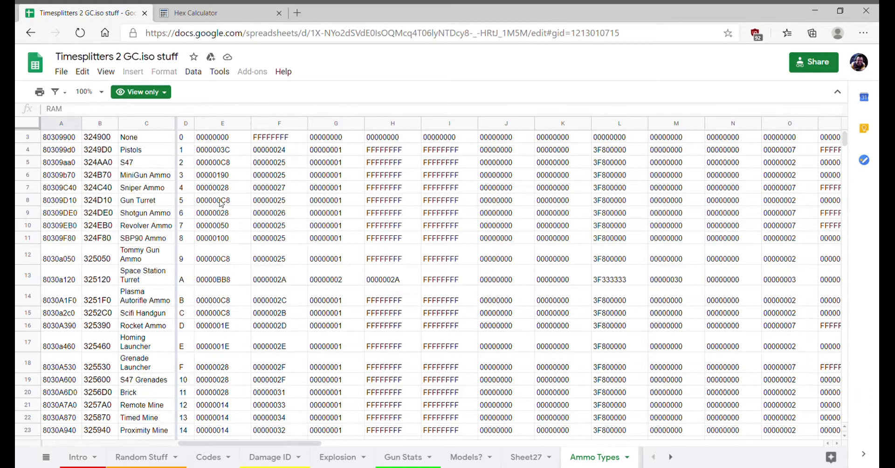
{"action": "scroll", "coordinate": [221, 204], "scroll_direction": "up", "scroll_amount": 1}
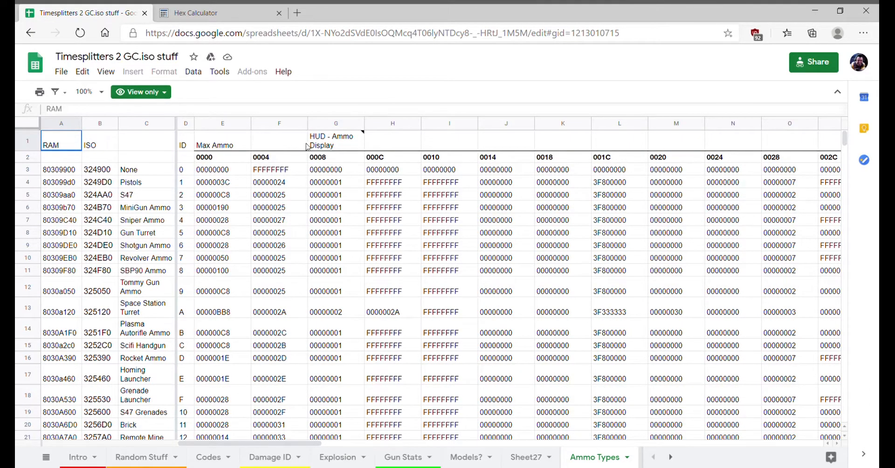
{"action": "left_click", "coordinate": [301, 437]}
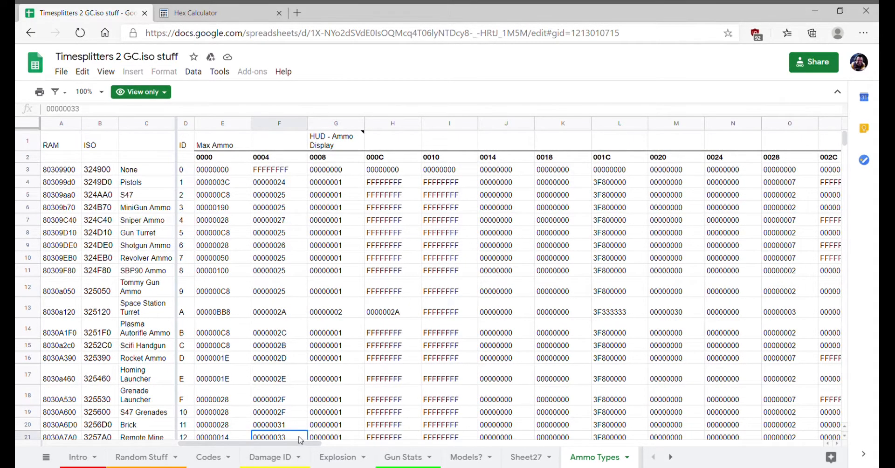
{"action": "left_click_drag", "start_coordinate": [301, 443], "coordinate": [641, 463]}
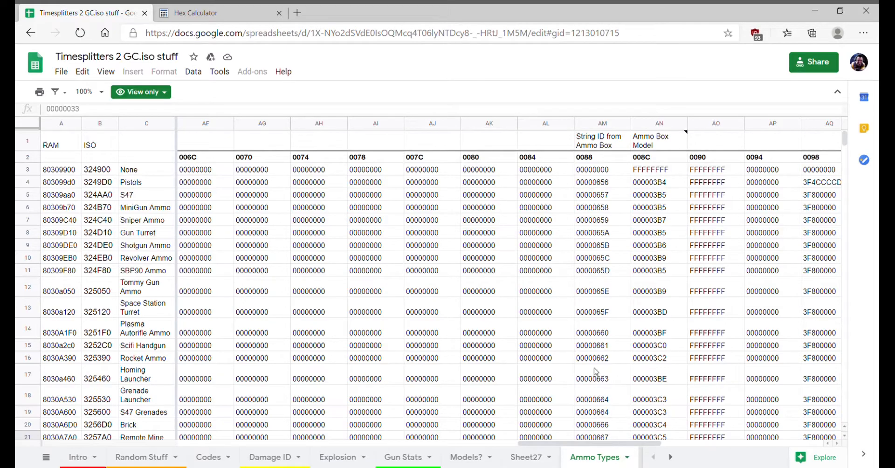
{"action": "left_click", "coordinate": [624, 140]}
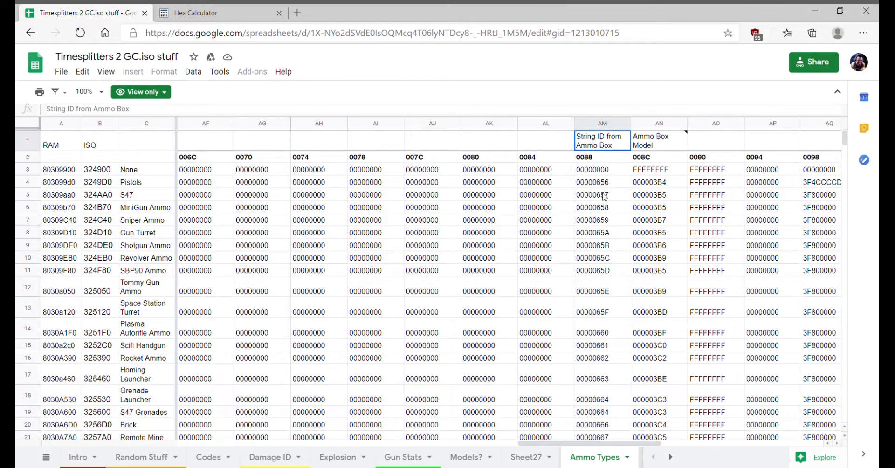
Step: Examine the ammo box String IDs, comparing the entries from Brick through TNT and Electrotool Ammo to find the unused Flares ID
{"action": "scroll", "coordinate": [605, 381], "scroll_direction": "down", "scroll_amount": 1}
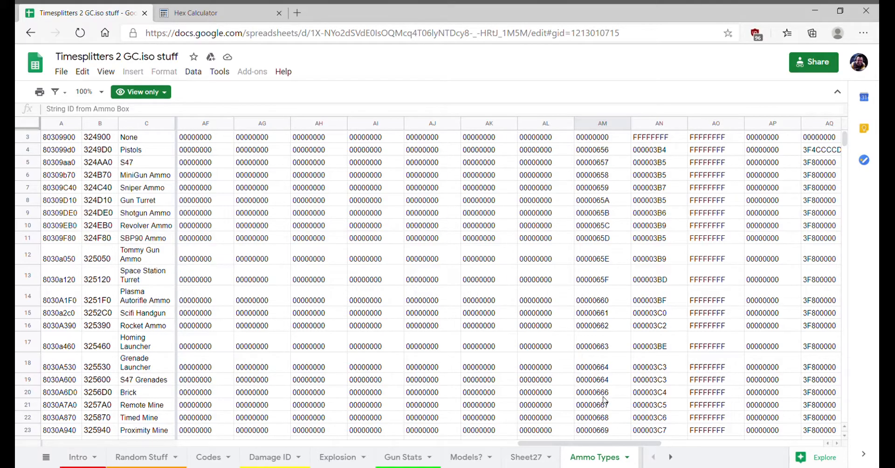
{"action": "scroll", "coordinate": [605, 399], "scroll_direction": "down", "scroll_amount": 1}
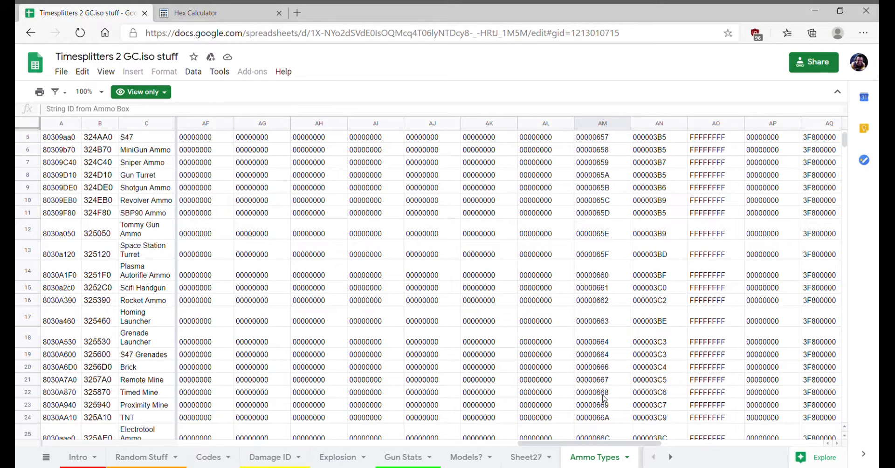
{"action": "scroll", "coordinate": [604, 399], "scroll_direction": "down", "scroll_amount": 1}
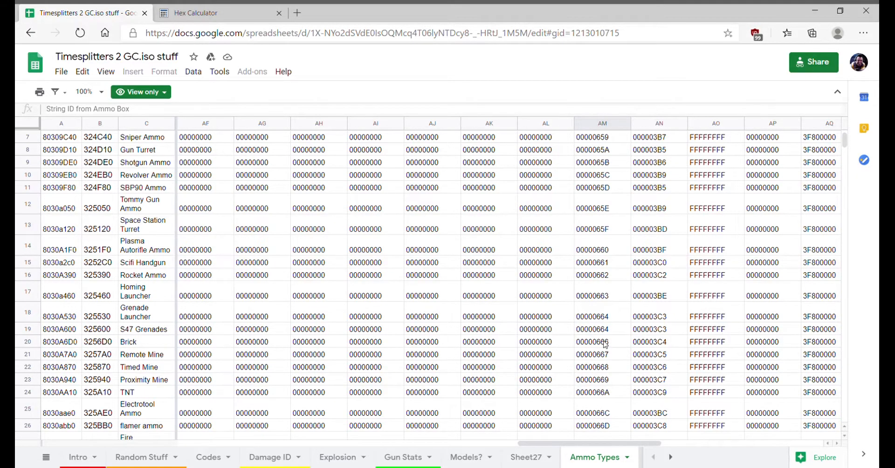
{"action": "scroll", "coordinate": [605, 344], "scroll_direction": "down", "scroll_amount": 2}
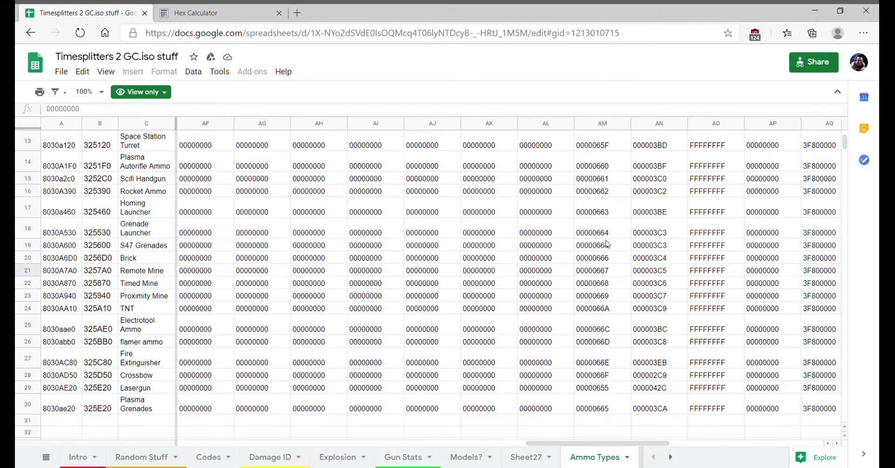
{"action": "scroll", "coordinate": [611, 234], "scroll_direction": "up", "scroll_amount": 4}
{"action": "left_click", "coordinate": [597, 148]}
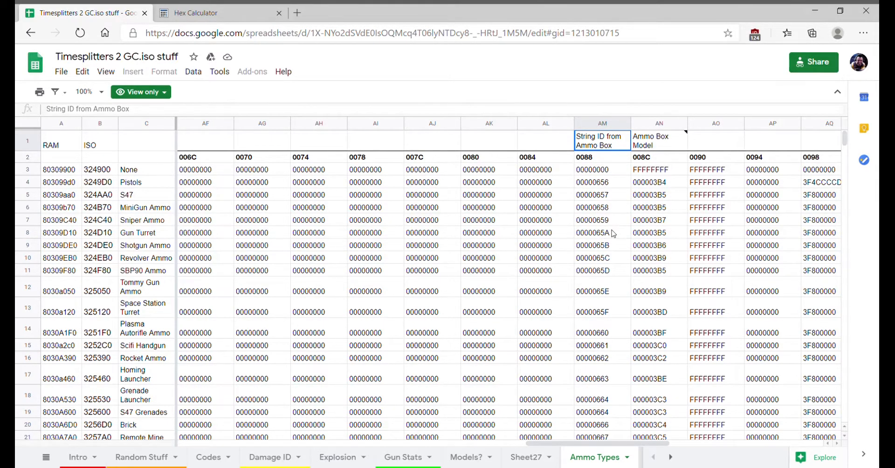
{"action": "scroll", "coordinate": [612, 233], "scroll_direction": "down", "scroll_amount": 5}
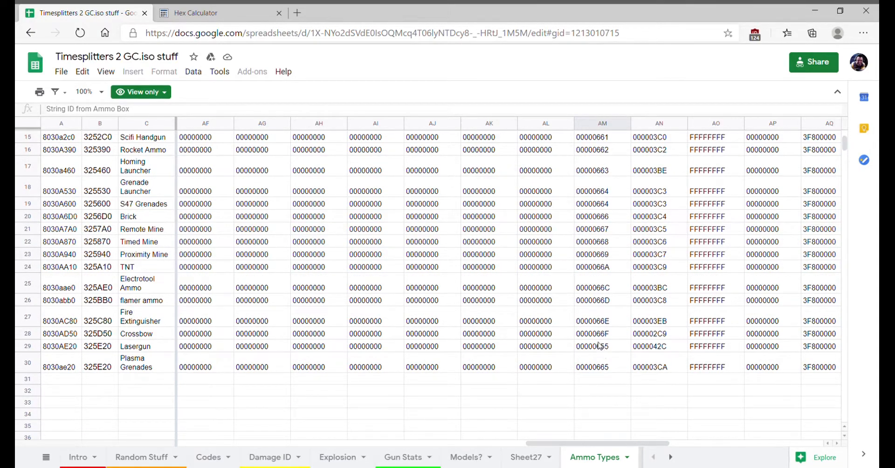
{"action": "left_click", "coordinate": [614, 287]}
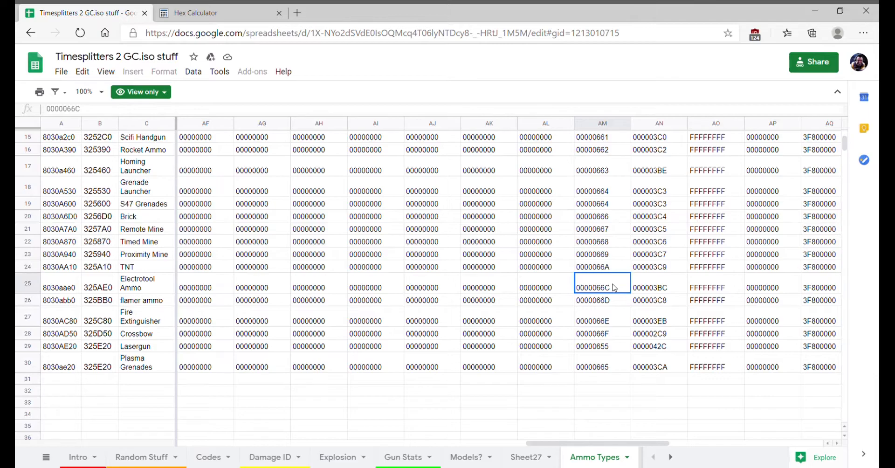
{"action": "left_click", "coordinate": [607, 217]}
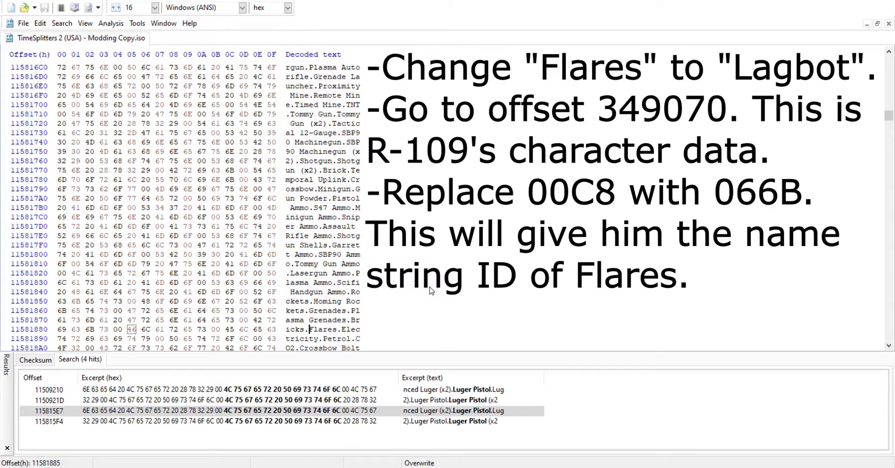
Step: In the hex editor, overwrite the Flares string at offset 11581885 with "Lagbot" in the decoded text
{"action": "type", "text": "Lagbot"}
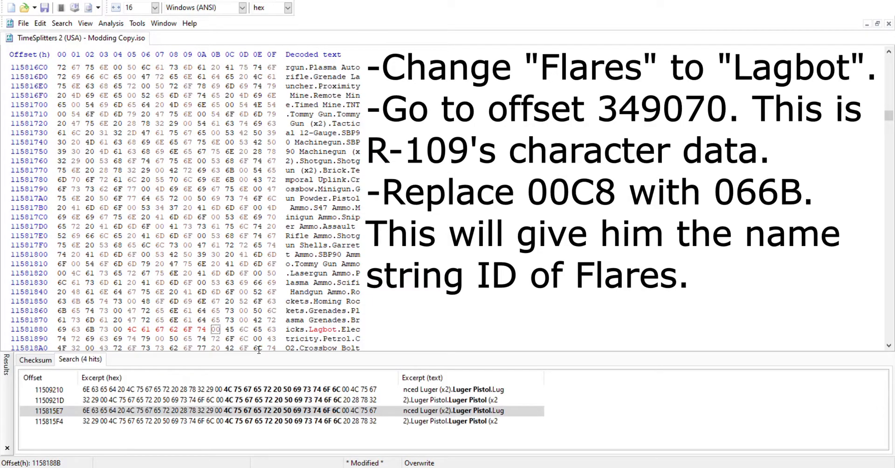
Step: Go to offset 349070 and set R-109's name string ID to 066B
{"action": "key", "text": "ctrl+g"}
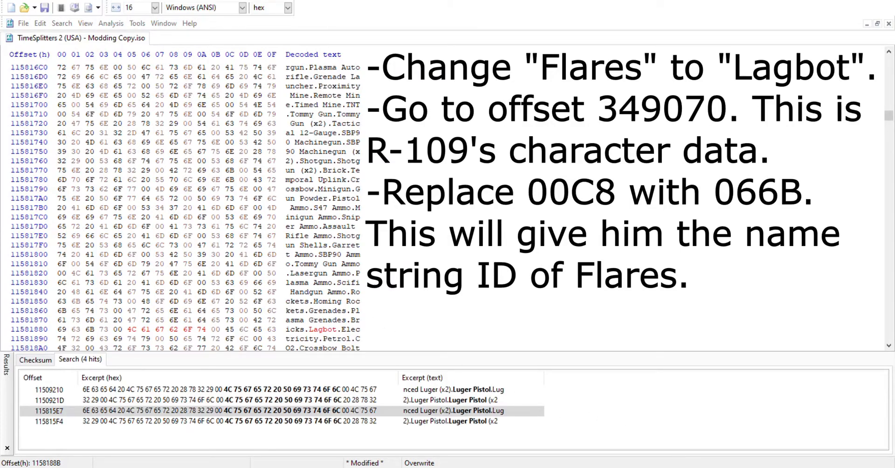
{"action": "left_click", "coordinate": [52, 24]}
{"action": "left_click", "coordinate": [87, 88]}
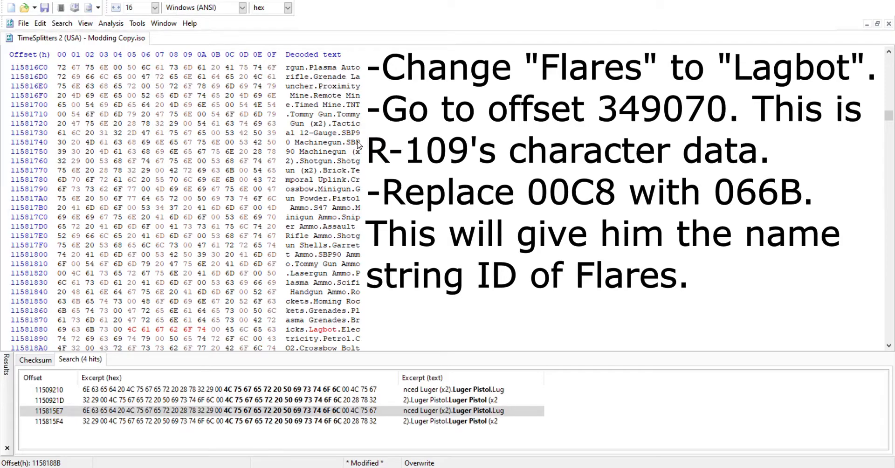
{"action": "left_click", "coordinate": [440, 295]}
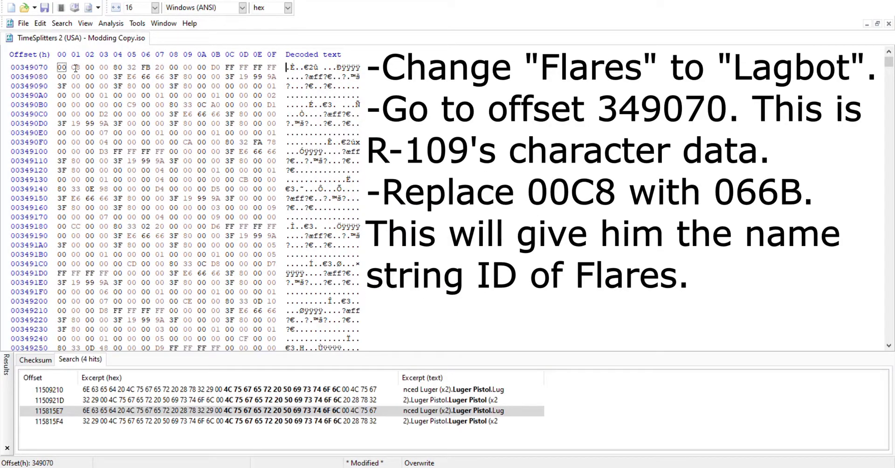
{"action": "left_click", "coordinate": [66, 72]}
{"action": "type", "text": "066B"}
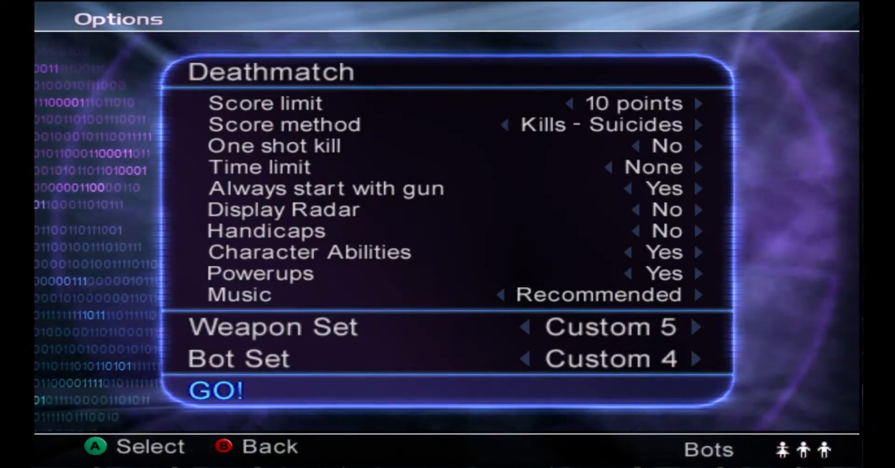
Step: Open the Custom 5 weapon set from the Deathmatch options and start editing its available weapons
{"action": "key", "text": "Up"}
{"action": "key", "text": "Up"}
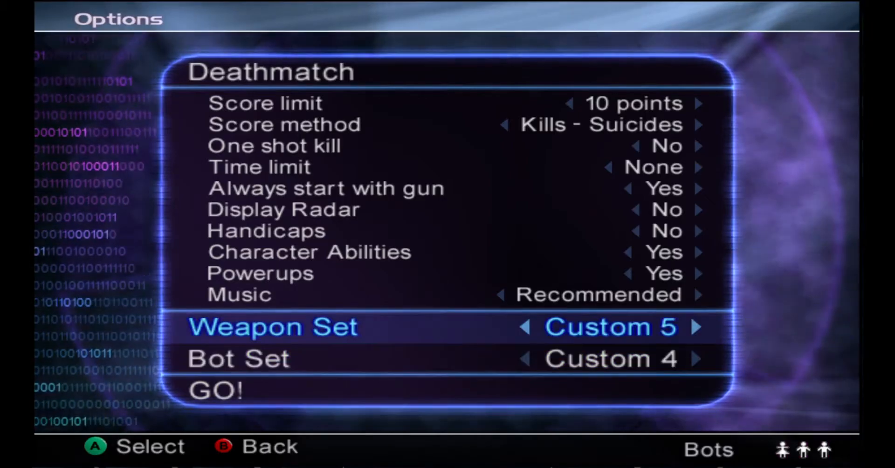
{"action": "key", "text": "Return"}
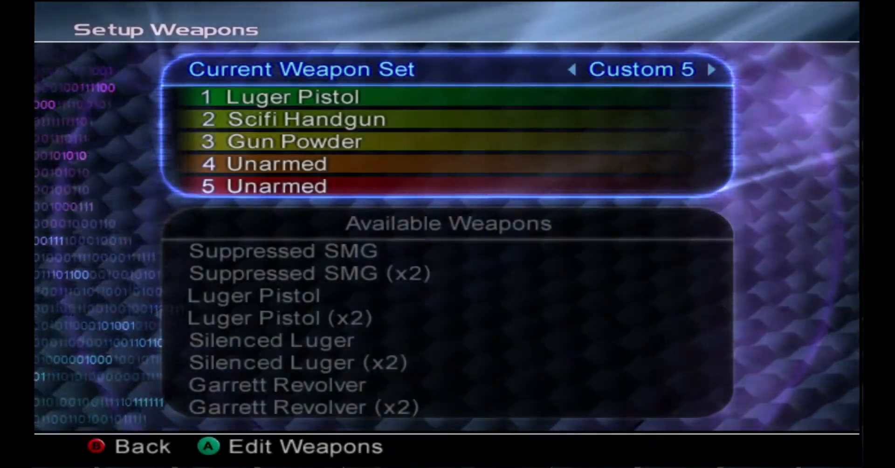
{"action": "key", "text": "Return"}
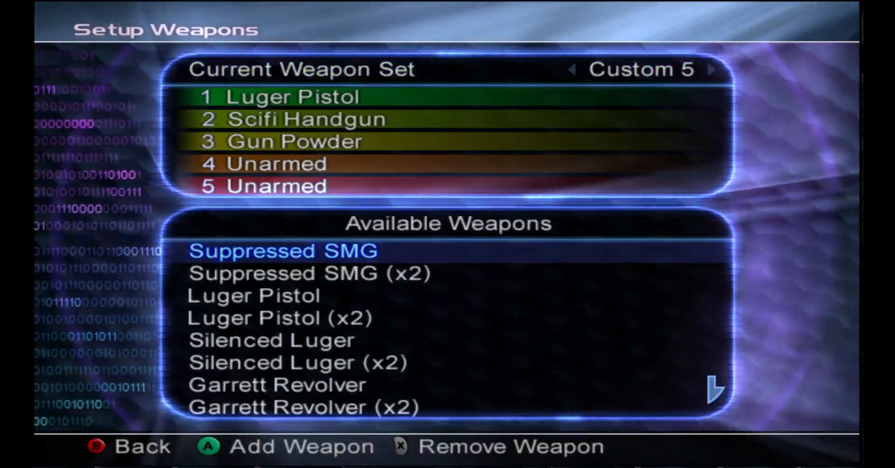
Step: Replace the Unarmed weapons in slots 4 and 5 with Demo Pack and return to the match options
{"action": "key", "text": "Down"}
{"action": "key", "text": "Down"}
{"action": "key", "text": "Down"}
{"action": "key", "text": "Down"}
{"action": "key", "text": "Down"}
{"action": "key", "text": "Down"}
{"action": "key", "text": "Down"}
{"action": "key", "text": "Down"}
{"action": "key", "text": "Down"}
{"action": "key", "text": "Down"}
{"action": "key", "text": "Down"}
{"action": "key", "text": "Down"}
{"action": "key", "text": "Down"}
{"action": "key", "text": "Down"}
{"action": "key", "text": "Down"}
{"action": "key", "text": "Down"}
{"action": "key", "text": "Down"}
{"action": "key", "text": "Down"}
{"action": "key", "text": "Down"}
{"action": "key", "text": "Down"}
{"action": "key", "text": "Up"}
{"action": "key", "text": "Up"}
{"action": "key", "text": "Up"}
{"action": "key", "text": "Up"}
{"action": "key", "text": "Up"}
{"action": "key", "text": "Up"}
{"action": "key", "text": "Up"}
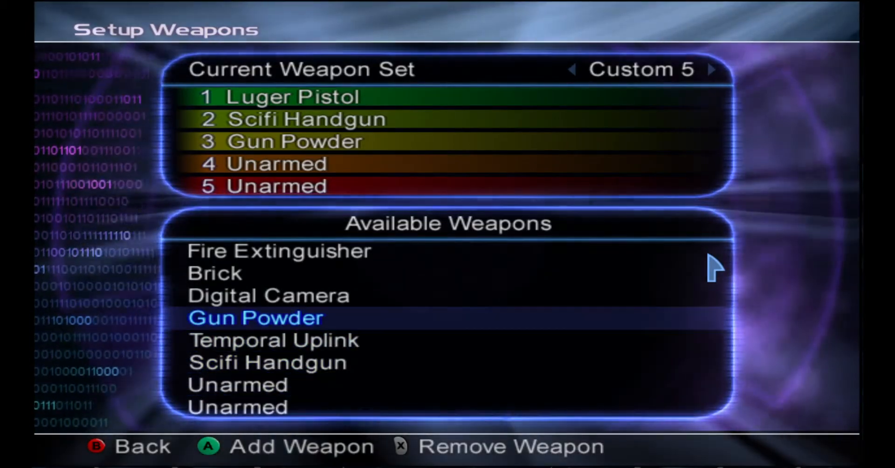
{"action": "key", "text": "x"}
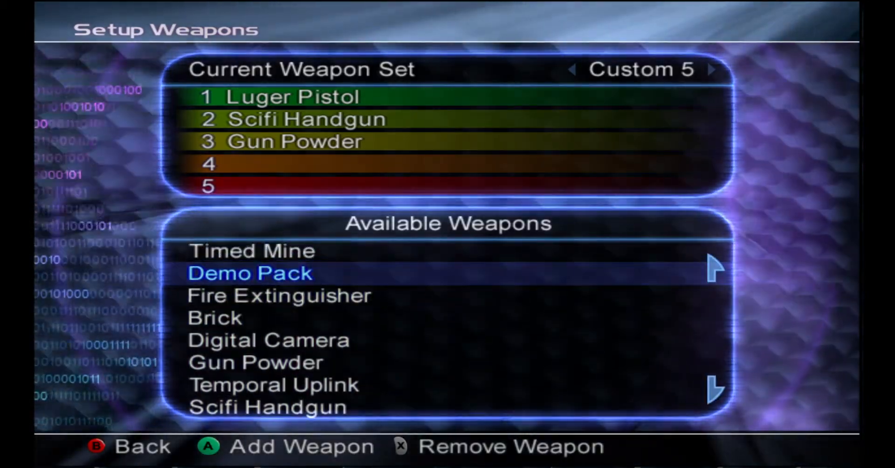
{"action": "key", "text": "Return"}
{"action": "key", "text": "Return"}
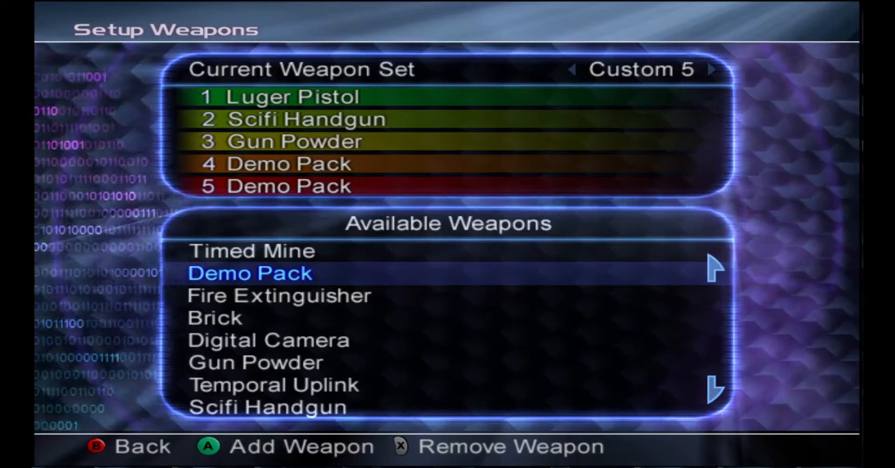
{"action": "key", "text": "Up"}
{"action": "key", "text": "Up"}
{"action": "key", "text": "Up"}
{"action": "key", "text": "Escape"}
{"action": "key", "text": "Escape"}
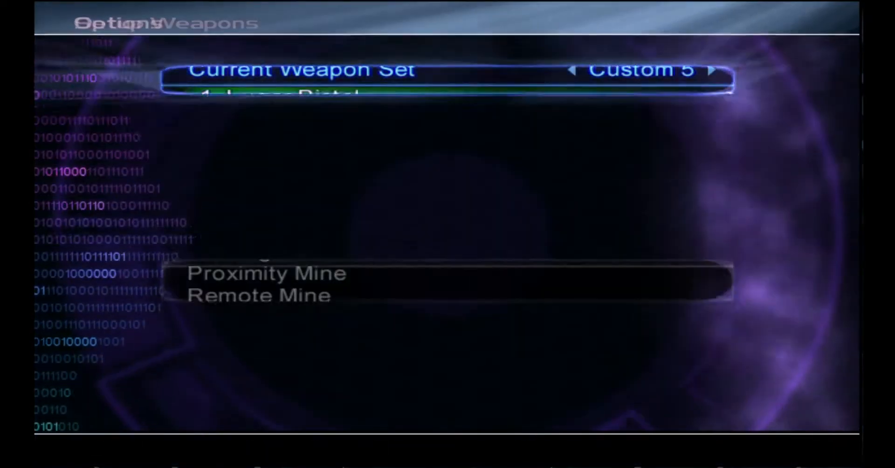
Step: Proceed to character selection and browse the characters to find the renamed R-109
{"action": "key", "text": "Return"}
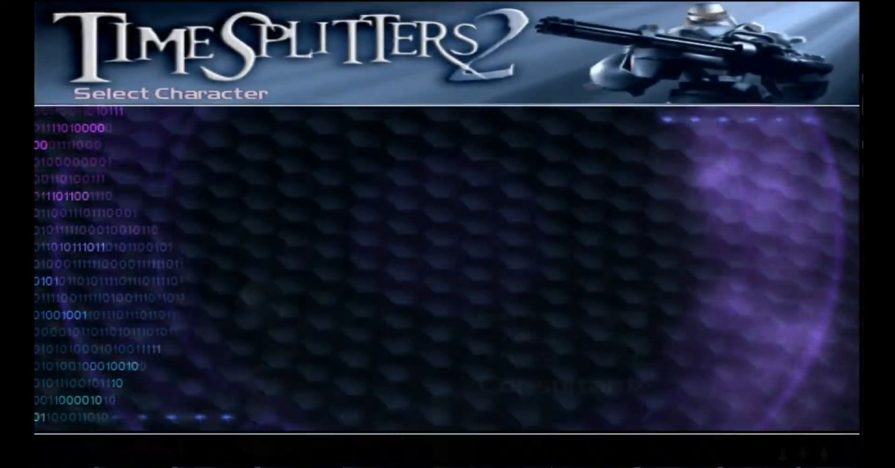
{"action": "key", "text": "Down"}
{"action": "key", "text": "Down"}
{"action": "key", "text": "Down"}
{"action": "key", "text": "Down"}
{"action": "key", "text": "Down"}
{"action": "key", "text": "Down"}
{"action": "key", "text": "Down"}
{"action": "key", "text": "Down"}
{"action": "key", "text": "Down"}
{"action": "key", "text": "Down"}
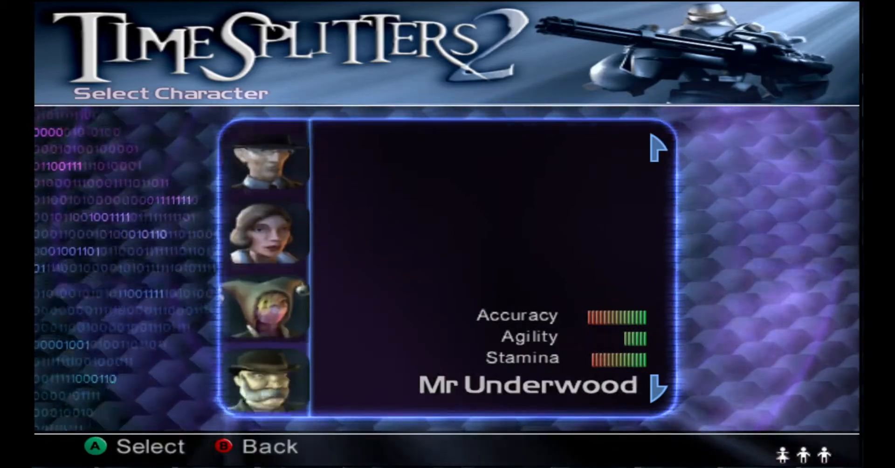
{"action": "key", "text": "Down"}
{"action": "key", "text": "Down"}
{"action": "key", "text": "Down"}
{"action": "key", "text": "Down"}
{"action": "key", "text": "Down"}
{"action": "key", "text": "Down"}
{"action": "key", "text": "Down"}
{"action": "key", "text": "Down"}
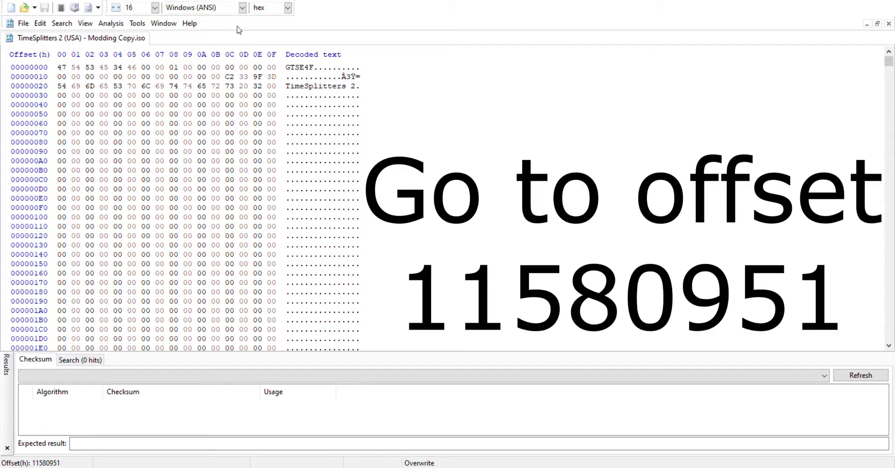
Step: In the hex editor, go to offset 11580951 and examine the unused cheat strings from Invincible through Enemies have Bricks and beyond
{"action": "left_click", "coordinate": [64, 25]}
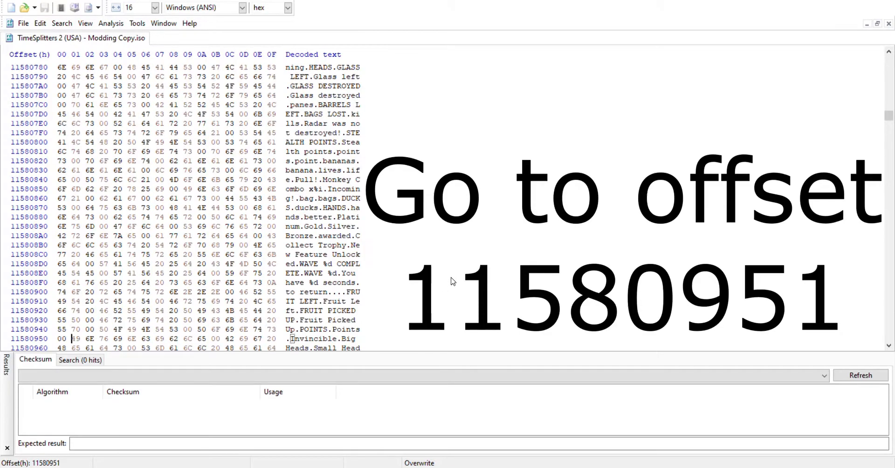
{"action": "scroll", "coordinate": [312, 262], "scroll_direction": "down", "scroll_amount": 1}
{"action": "scroll", "coordinate": [311, 264], "scroll_direction": "down", "scroll_amount": 2}
{"action": "scroll", "coordinate": [304, 263], "scroll_direction": "down", "scroll_amount": 1}
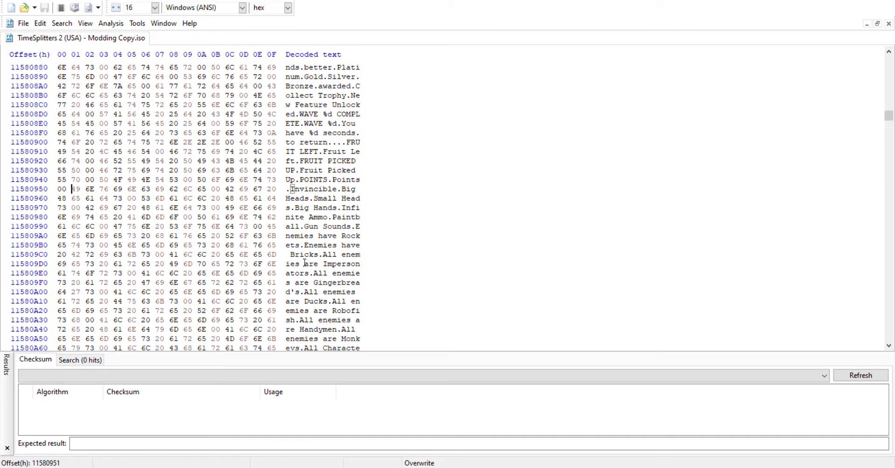
{"action": "scroll", "coordinate": [311, 247], "scroll_direction": "down", "scroll_amount": 1}
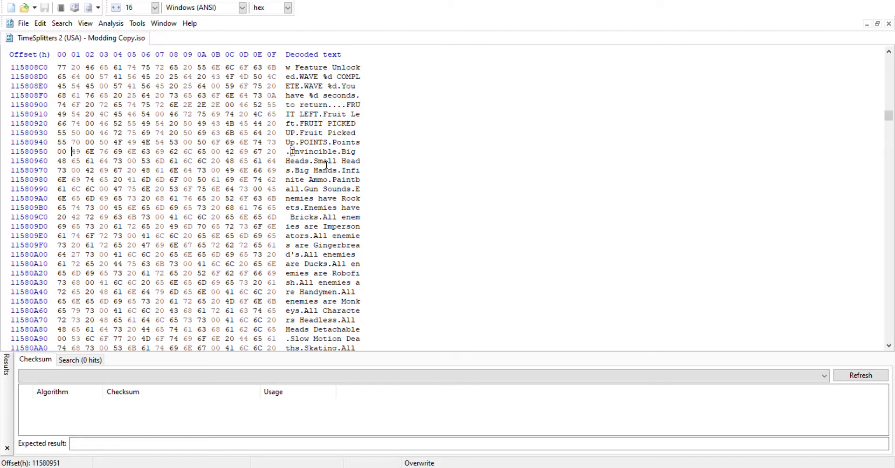
{"action": "scroll", "coordinate": [326, 166], "scroll_direction": "down", "scroll_amount": 1}
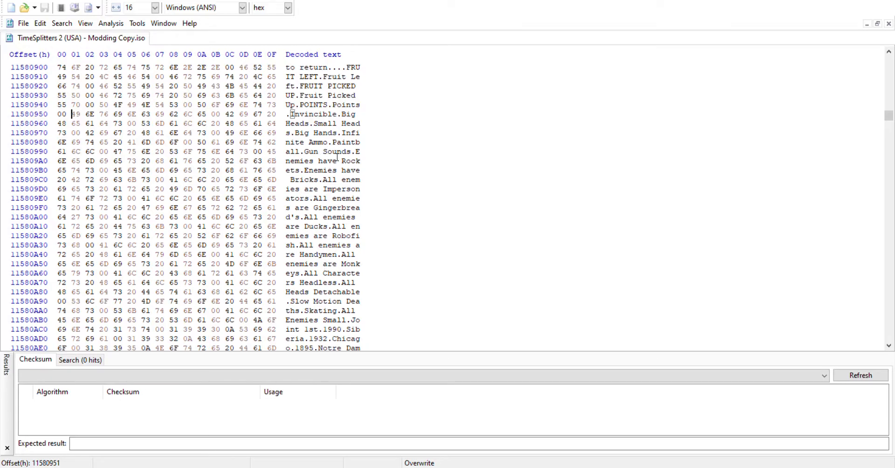
{"action": "scroll", "coordinate": [327, 203], "scroll_direction": "down", "scroll_amount": 2}
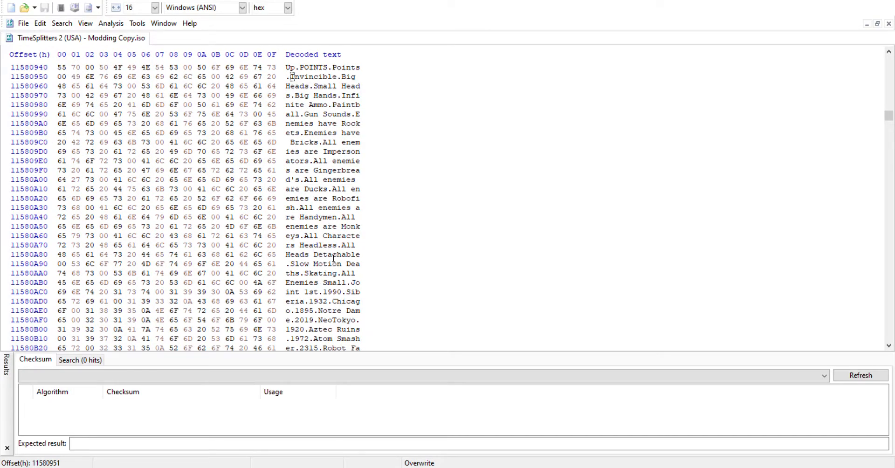
{"action": "scroll", "coordinate": [333, 257], "scroll_direction": "up", "scroll_amount": 2}
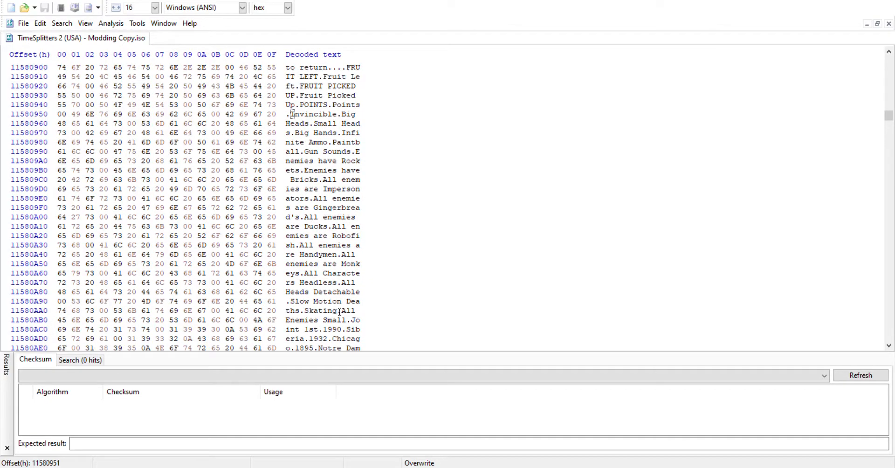
{"action": "scroll", "coordinate": [340, 310], "scroll_direction": "down", "scroll_amount": 2}
{"action": "scroll", "coordinate": [344, 310], "scroll_direction": "up", "scroll_amount": 2}
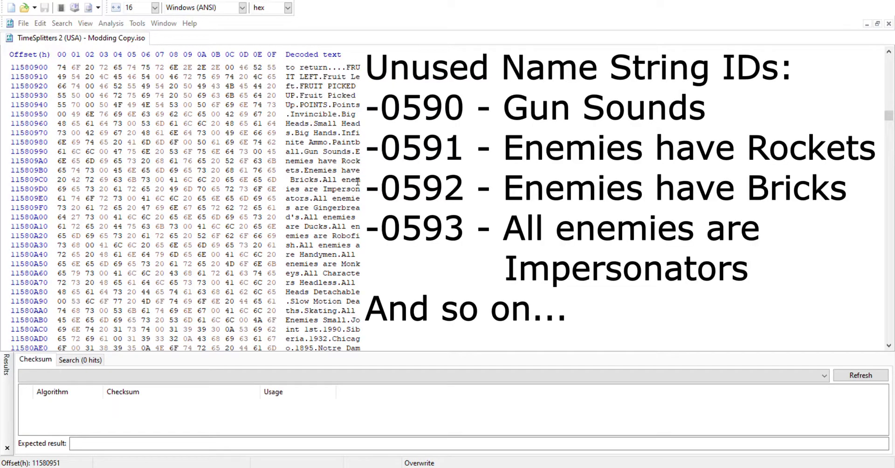
{"action": "left_click", "coordinate": [311, 153]}
{"action": "left_click", "coordinate": [331, 179]}
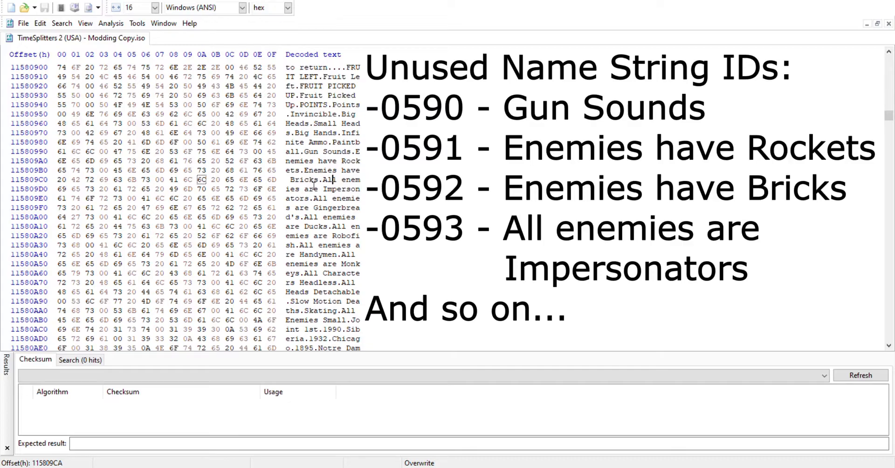
Step: Overwrite the "Enemies have Rockets" string with "Space Force Soldier" in the decoded text, filling the leftover character with a space
{"action": "left_click_drag", "start_coordinate": [306, 154], "coordinate": [349, 156]}
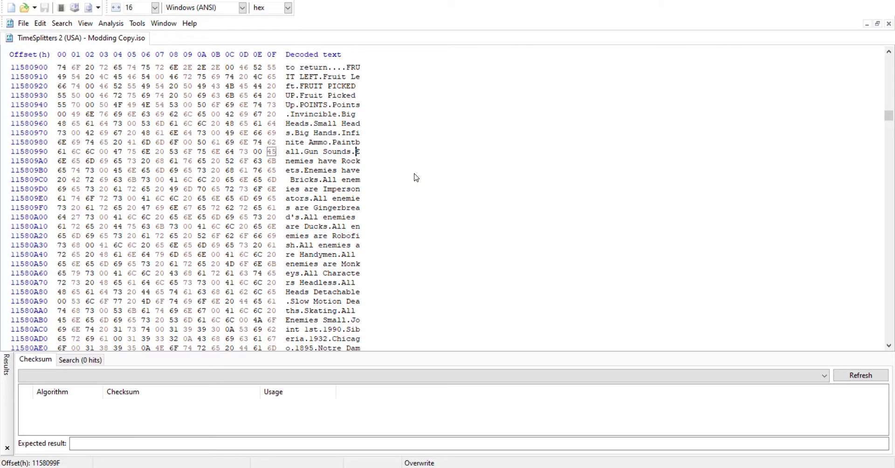
{"action": "type", "text": "Space "}
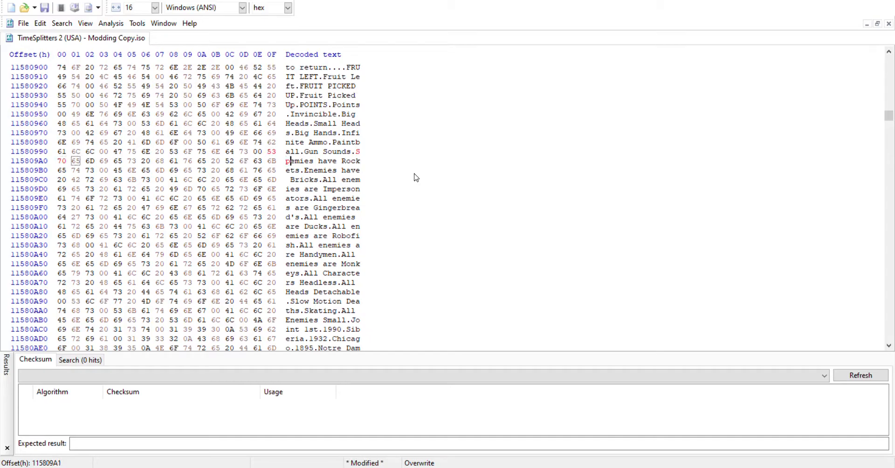
{"action": "type", "text": "Force "}
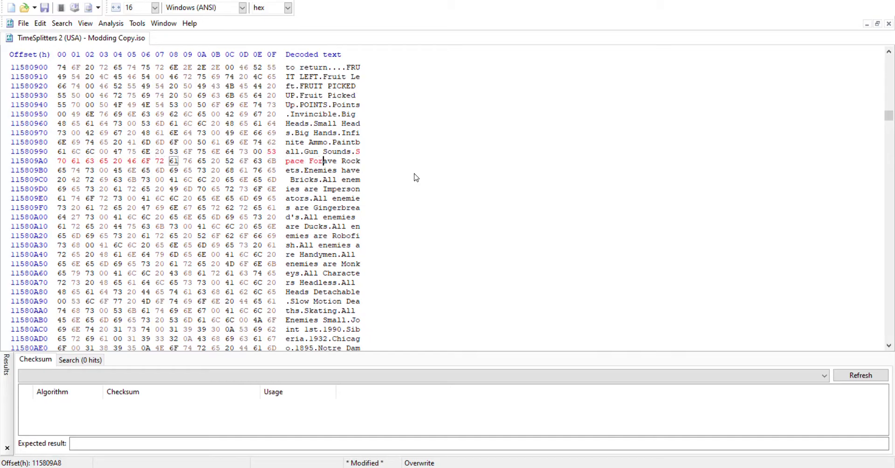
{"action": "type", "text": "Soldie"}
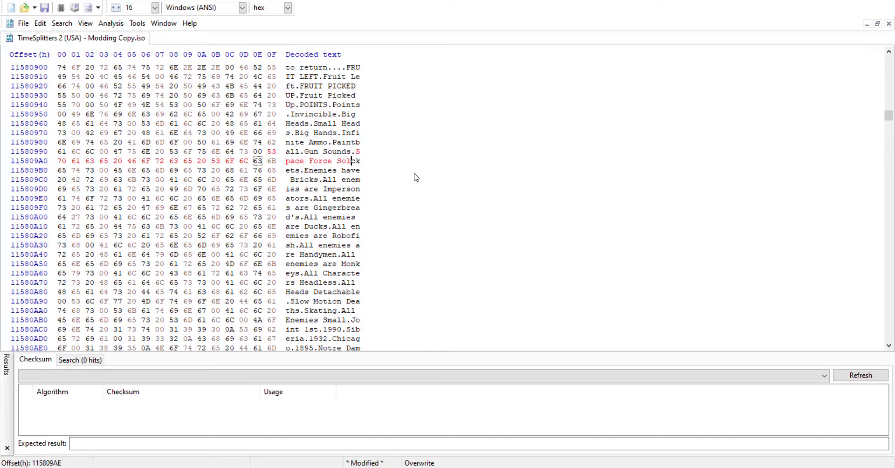
{"action": "type", "text": "r"}
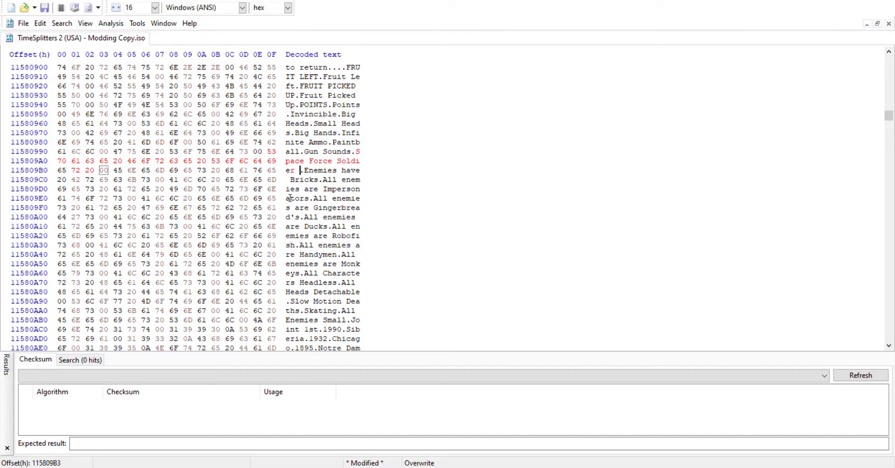
{"action": "key", "text": "Right"}
{"action": "left_click", "coordinate": [706, 448]}
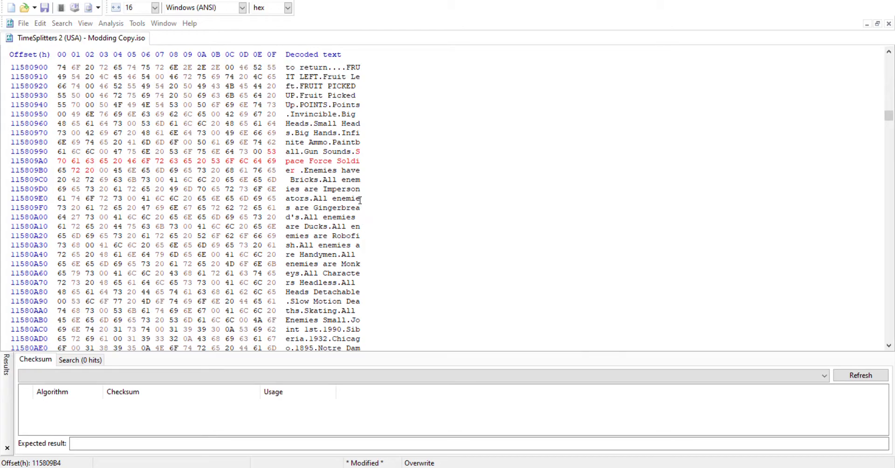
Step: Overwrite the "Enemies have Bricks" string with "M1928 Thompson SMG" in the decoded text
{"action": "left_click", "coordinate": [306, 171]}
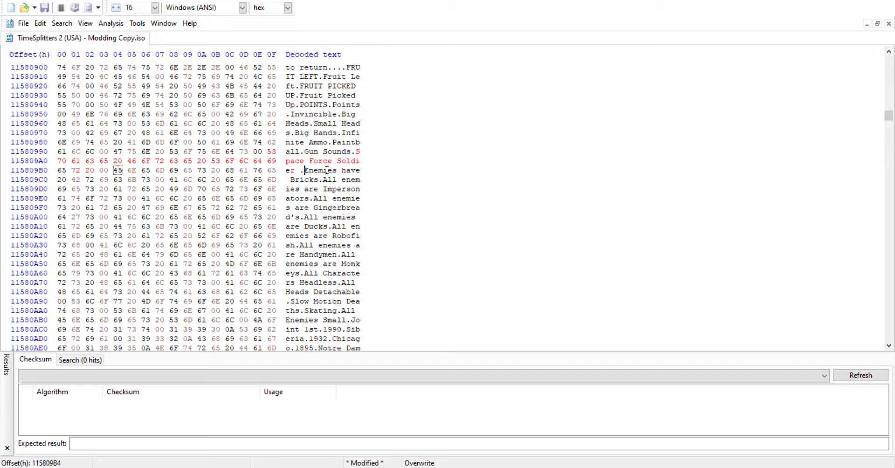
{"action": "type", "text": "M12"}
{"action": "key", "text": "Left"}
{"action": "type", "text": "928 "}
{"action": "type", "text": "Thom"}
{"action": "type", "text": "pson"}
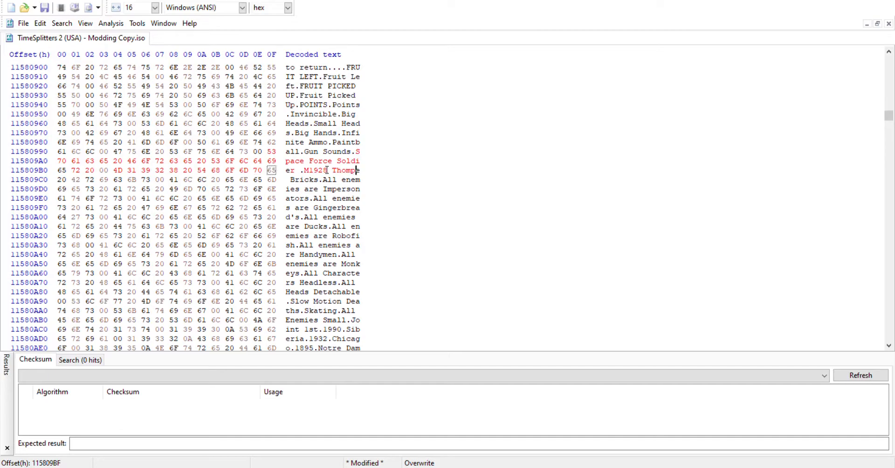
{"action": "type", "text": " S"}
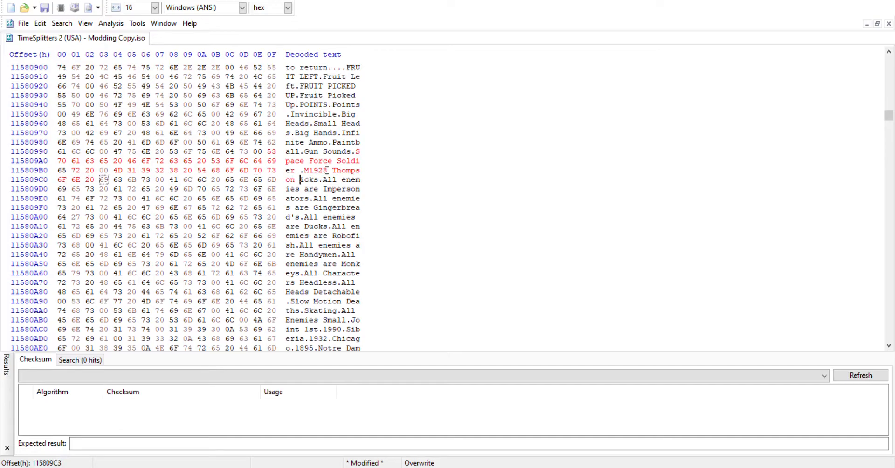
{"action": "type", "text": "MG"}
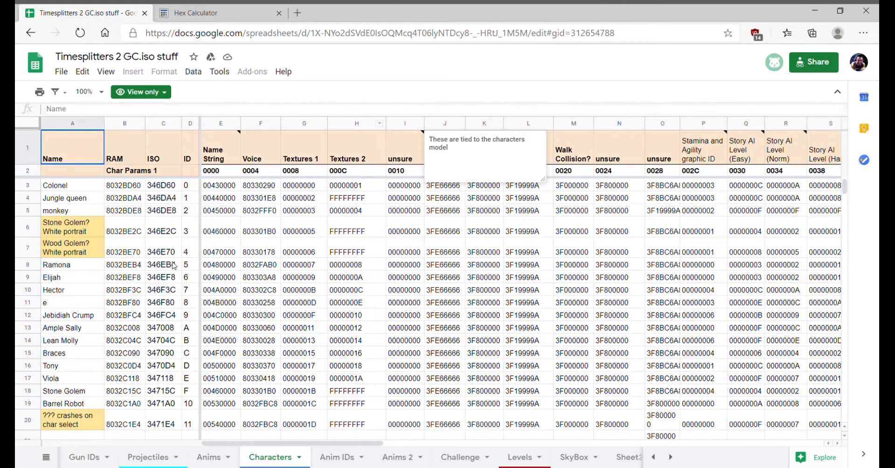
Step: In the spreadsheet's Characters sheet, find Hank Nova and copy the character's ISO offset 3489CC
{"action": "scroll", "coordinate": [176, 266], "scroll_direction": "down", "scroll_amount": 1}
{"action": "scroll", "coordinate": [177, 266], "scroll_direction": "down", "scroll_amount": 8}
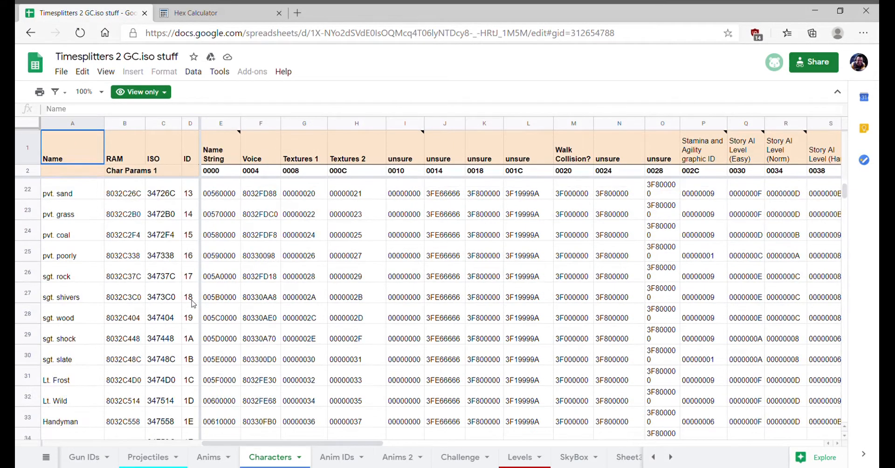
{"action": "scroll", "coordinate": [193, 304], "scroll_direction": "down", "scroll_amount": 10}
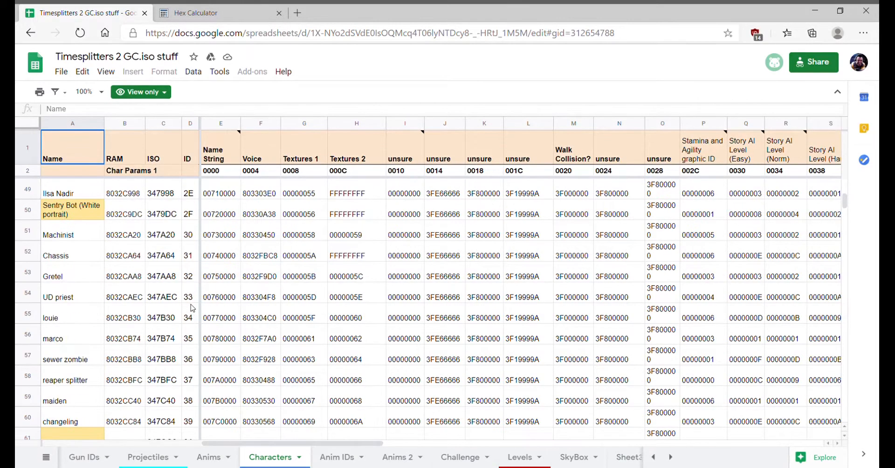
{"action": "scroll", "coordinate": [193, 308], "scroll_direction": "down", "scroll_amount": 5}
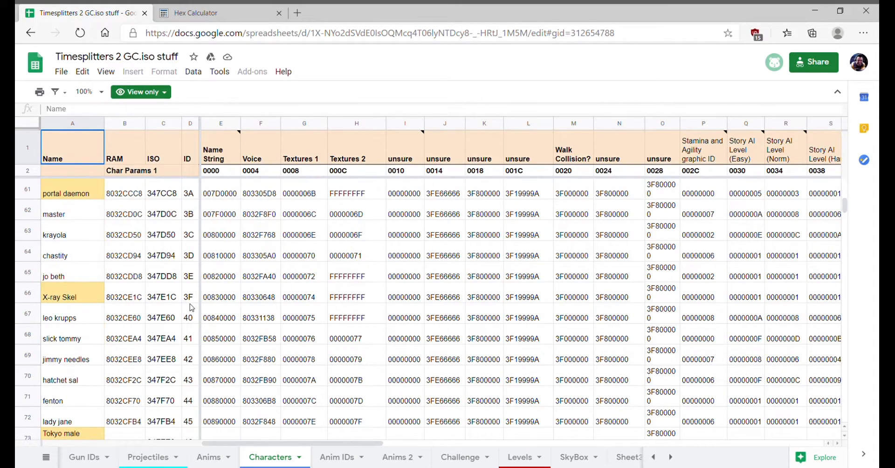
{"action": "scroll", "coordinate": [187, 307], "scroll_direction": "down", "scroll_amount": 11}
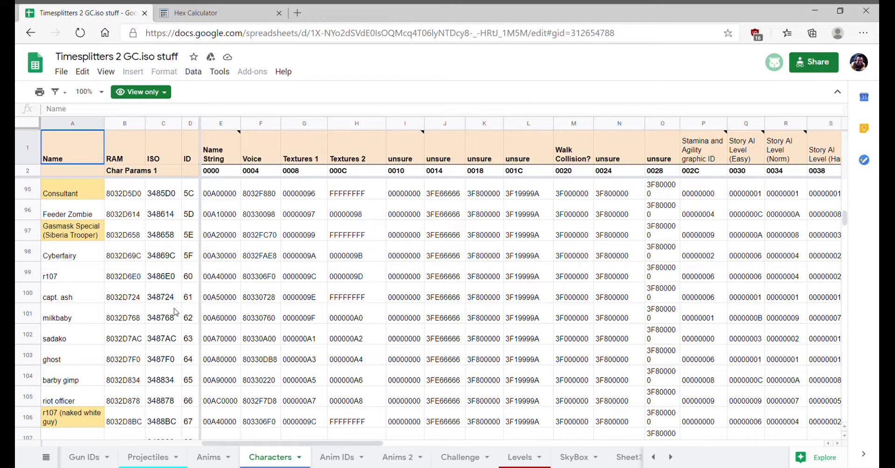
{"action": "scroll", "coordinate": [175, 318], "scroll_direction": "down", "scroll_amount": 2}
{"action": "scroll", "coordinate": [174, 318], "scroll_direction": "down", "scroll_amount": 2}
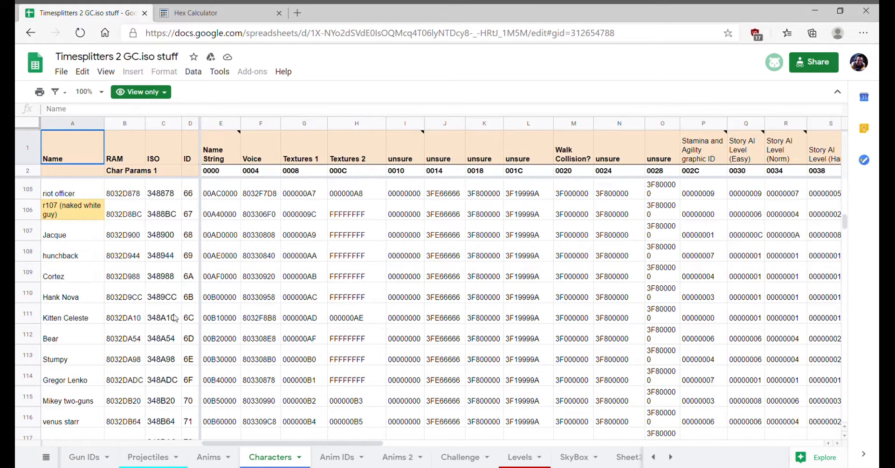
{"action": "left_click", "coordinate": [168, 299]}
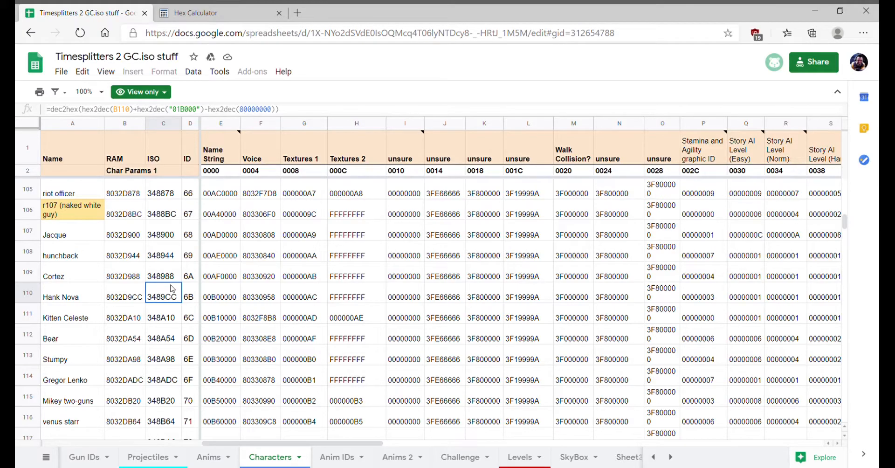
{"action": "right_click", "coordinate": [173, 289]}
{"action": "left_click", "coordinate": [189, 301]}
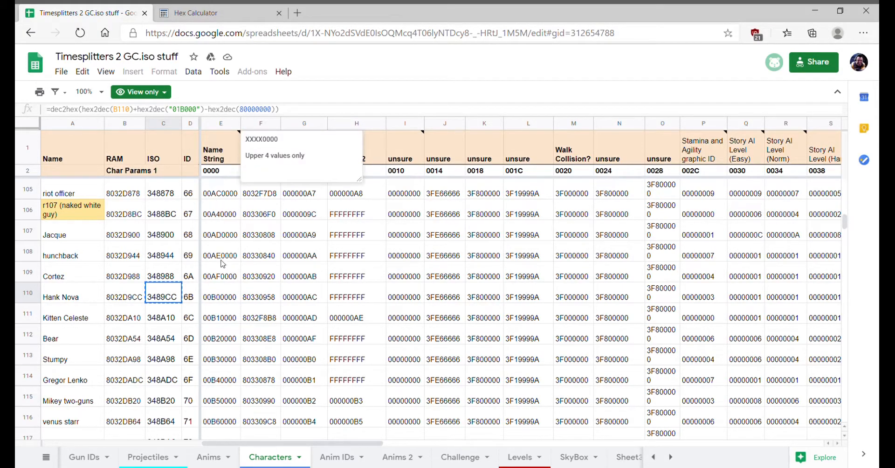
Step: In the Characters sheet, check Hank Nova's Name String value and its matching ISO offset
{"action": "left_click", "coordinate": [230, 144]}
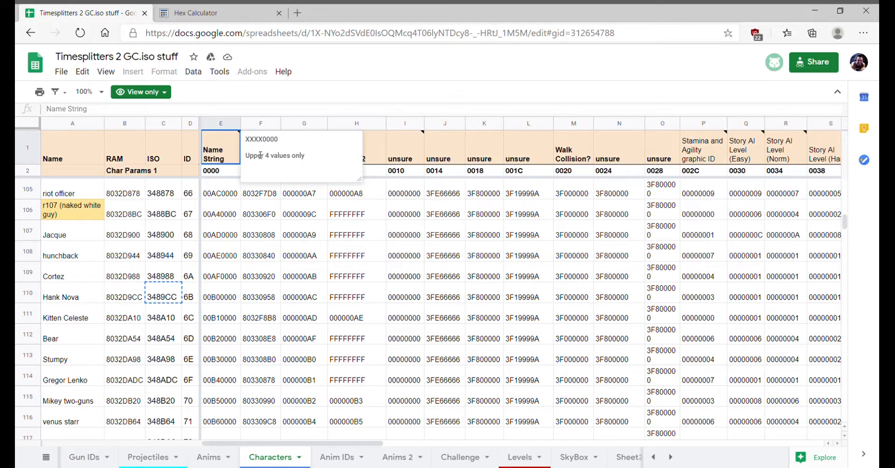
{"action": "left_click", "coordinate": [231, 290]}
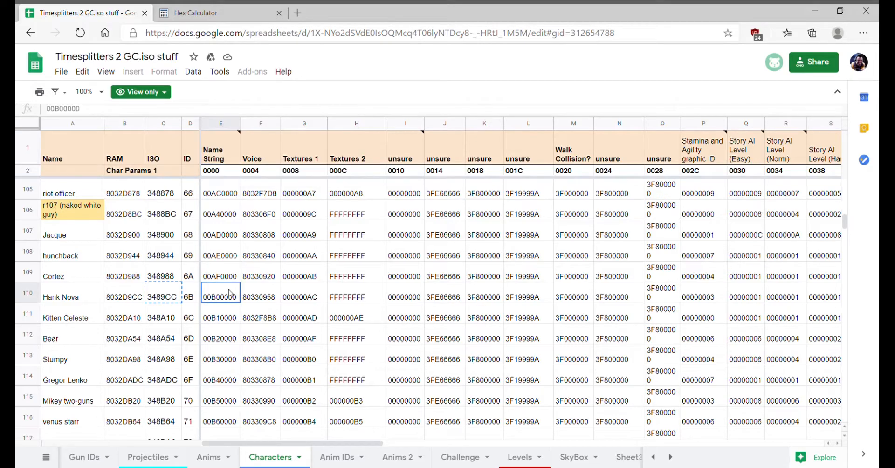
{"action": "left_click", "coordinate": [160, 294]}
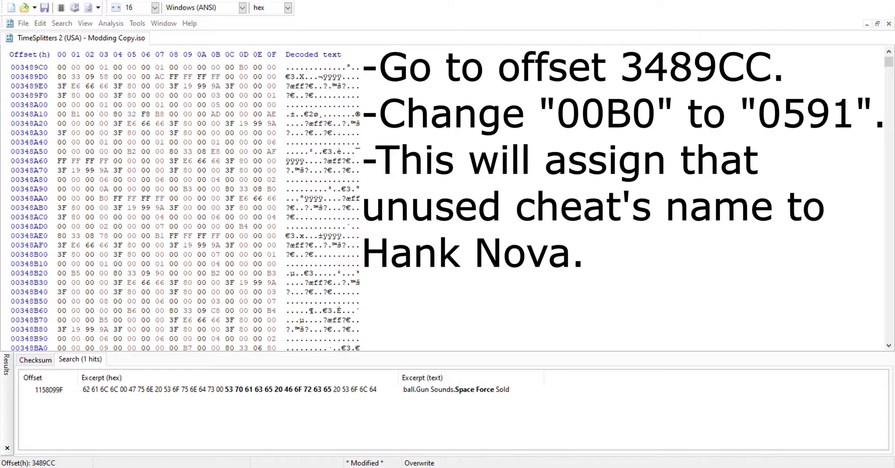
Step: In the hex editor, overwrite Hank Nova's name String ID bytes 00B0 at offset 3489CC with 0591
{"action": "mouse_move", "coordinate": [229, 70]}
{"action": "left_mouse_down"}
{"action": "mouse_move", "coordinate": [274, 71]}
{"action": "mouse_move", "coordinate": [235, 68]}
{"action": "mouse_move", "coordinate": [245, 70]}
{"action": "left_mouse_up"}
{"action": "left_click", "coordinate": [232, 72]}
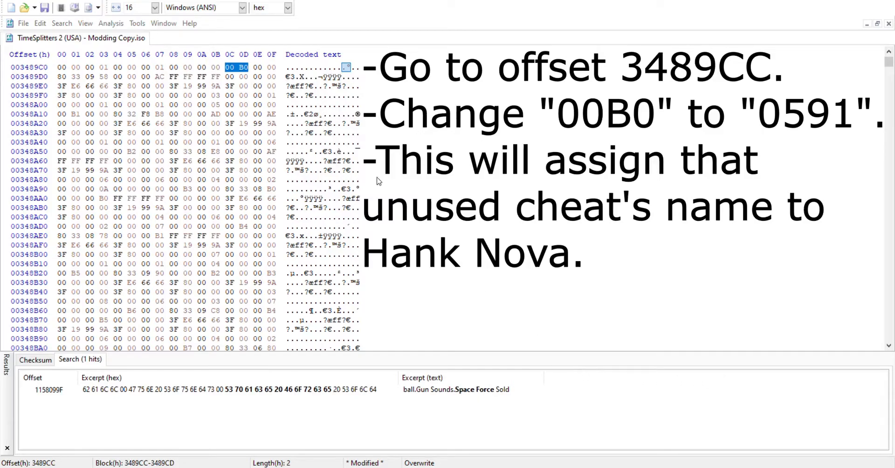
{"action": "left_click", "coordinate": [237, 68]}
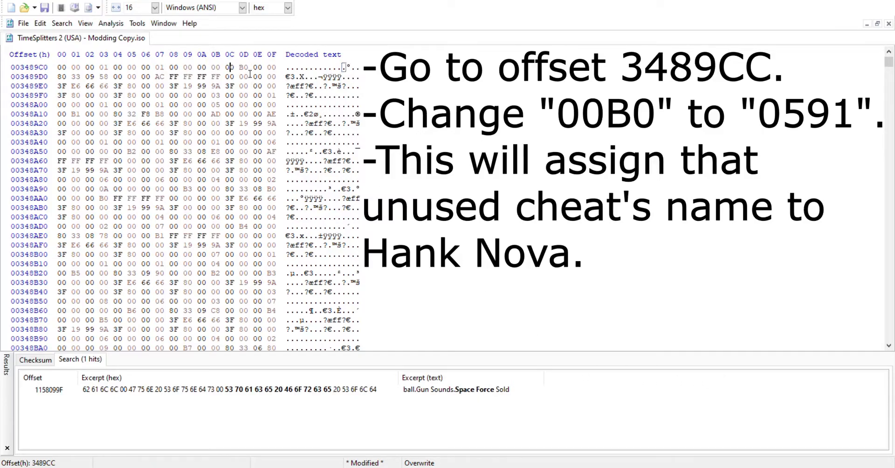
{"action": "type", "text": "0591"}
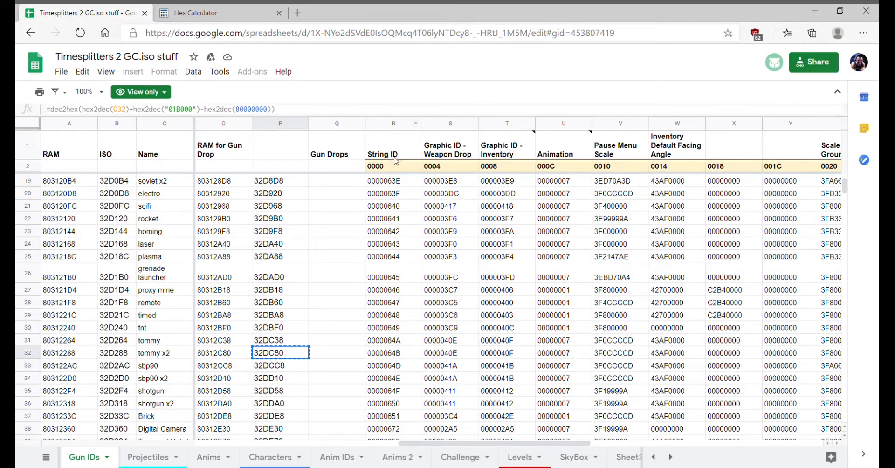
Step: In the spreadsheet's Gun IDs sheet, look up the gun drop ISO offsets and String IDs for tommy and tommy x2
{"action": "key", "text": "ctrl+c"}
{"action": "left_click", "coordinate": [290, 342]}
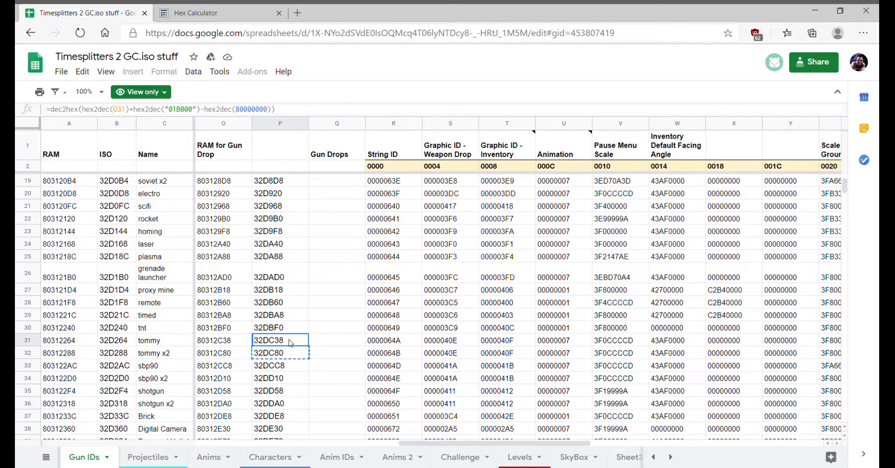
{"action": "scroll", "coordinate": [290, 342], "scroll_direction": "down", "scroll_amount": 1}
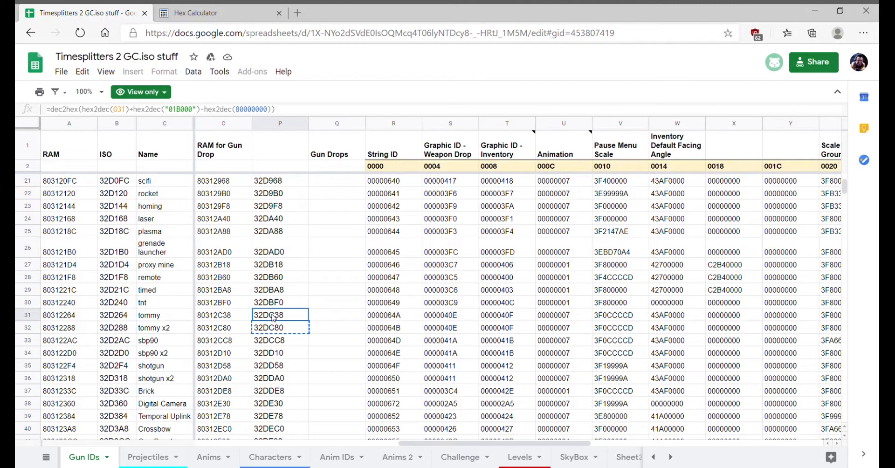
{"action": "left_click_drag", "start_coordinate": [273, 318], "coordinate": [391, 318]}
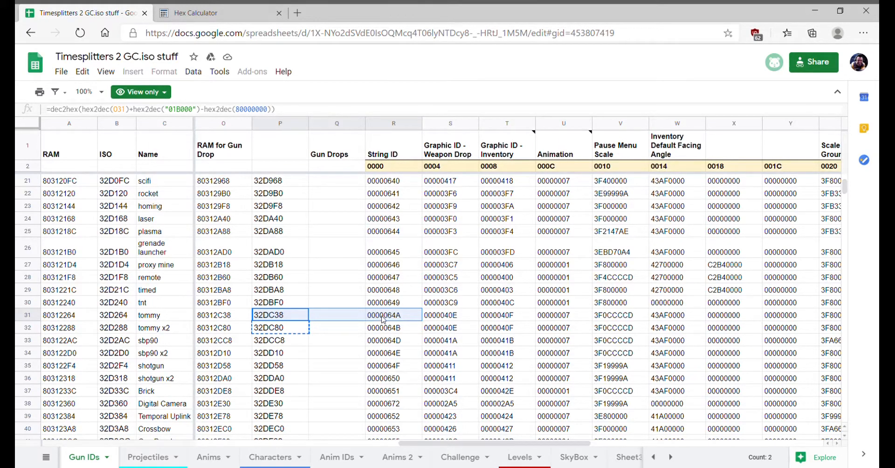
{"action": "left_click_drag", "start_coordinate": [279, 328], "coordinate": [381, 334]}
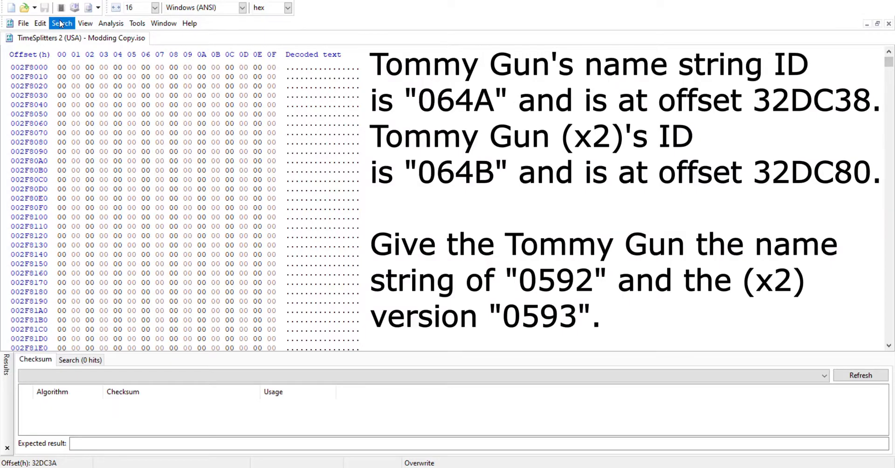
Step: In the hex editor, go to offset 32DC38 and change the Tommy Gun's name String ID from 064A to 0592
{"action": "left_click", "coordinate": [76, 95]}
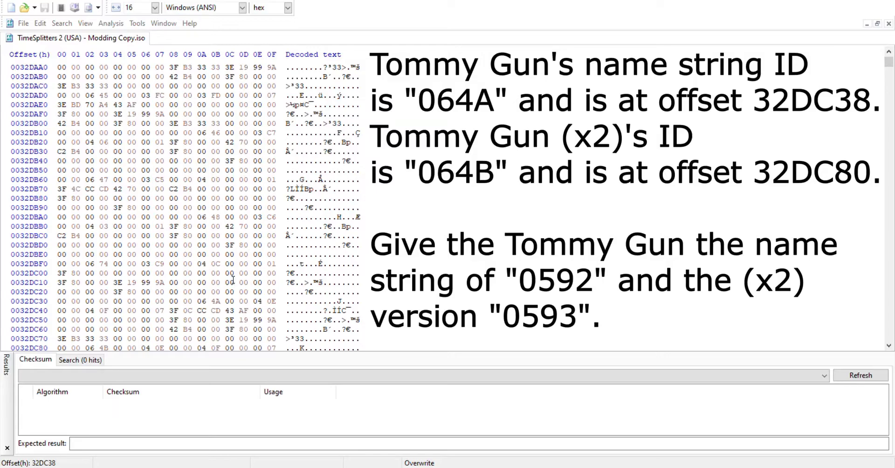
{"action": "left_click", "coordinate": [198, 113]}
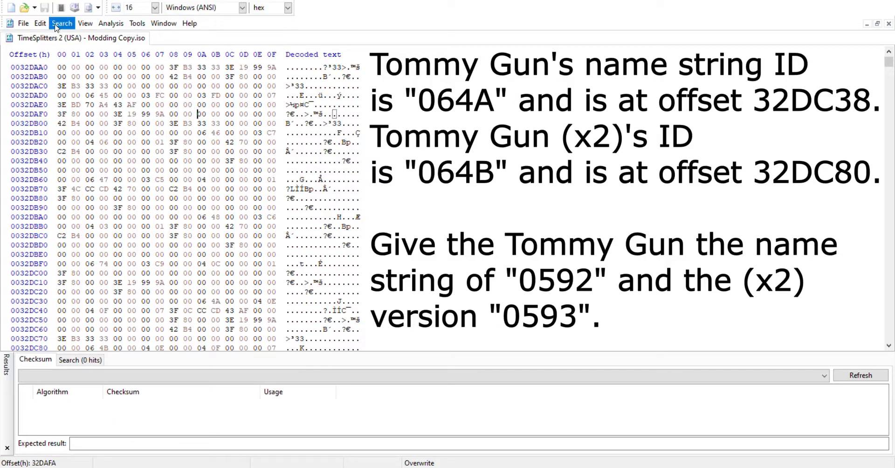
{"action": "left_click", "coordinate": [202, 301]}
{"action": "type", "text": "0592"}
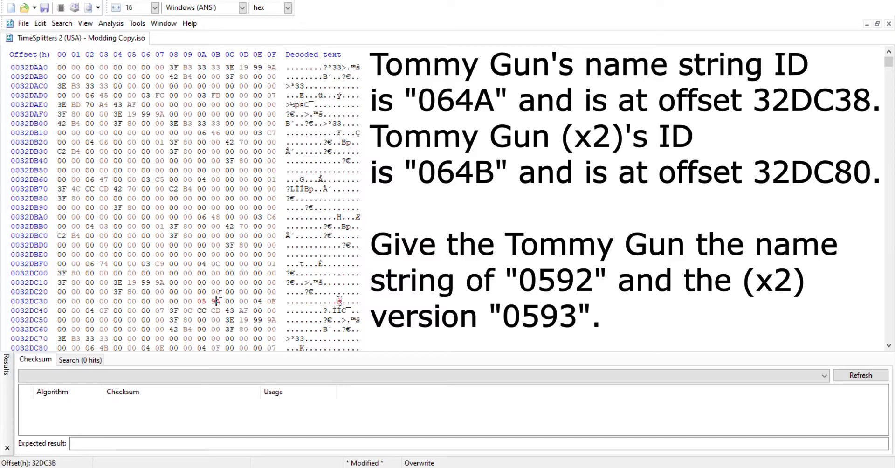
Step: At offset 32DC80, overwrite the Tommy Gun (x2) name String ID 064B with 0593
{"action": "scroll", "coordinate": [173, 294], "scroll_direction": "down", "scroll_amount": 1}
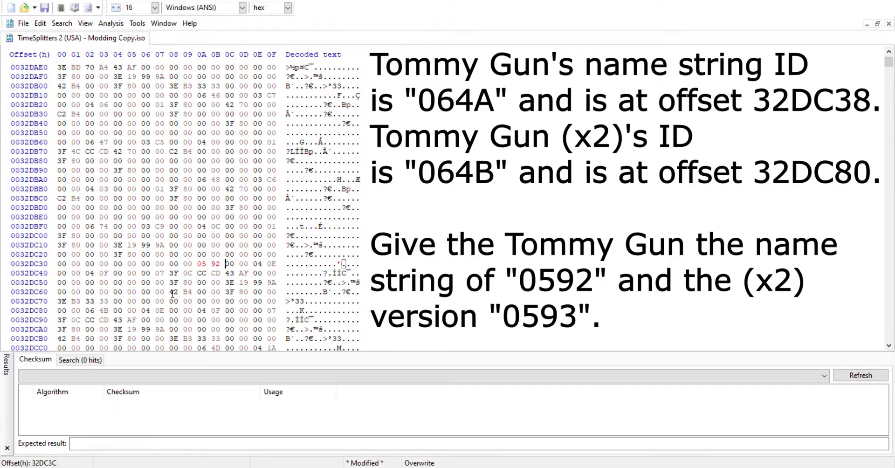
{"action": "left_click", "coordinate": [90, 311]}
{"action": "type", "text": "05 93"}
{"action": "scroll", "coordinate": [274, 269], "scroll_direction": "down", "scroll_amount": 1}
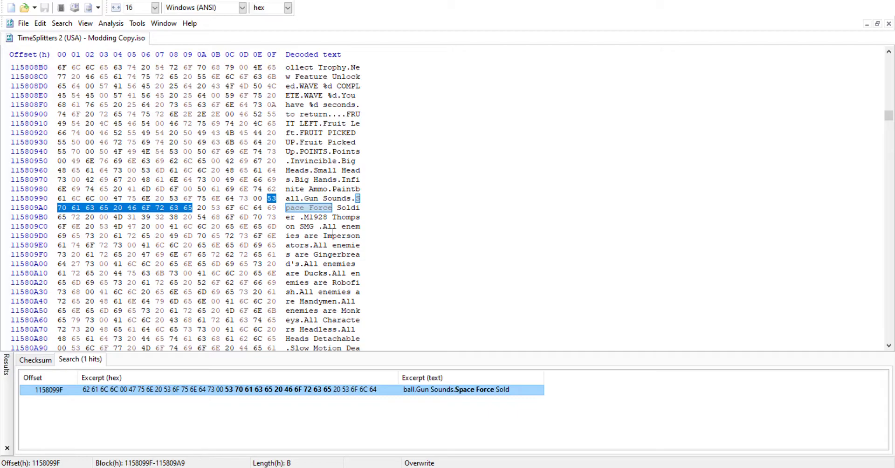
Step: Overwrite the "All enemies are Impersonators" string with "M1928 Thompson SMG (x2)" in the decoded text, filling the leftover characters with spaces
{"action": "left_click", "coordinate": [326, 227]}
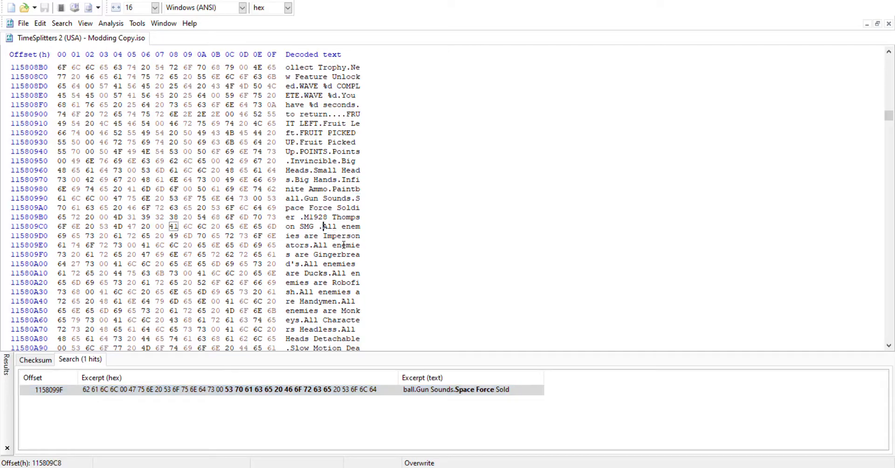
{"action": "type", "text": "M1928 "}
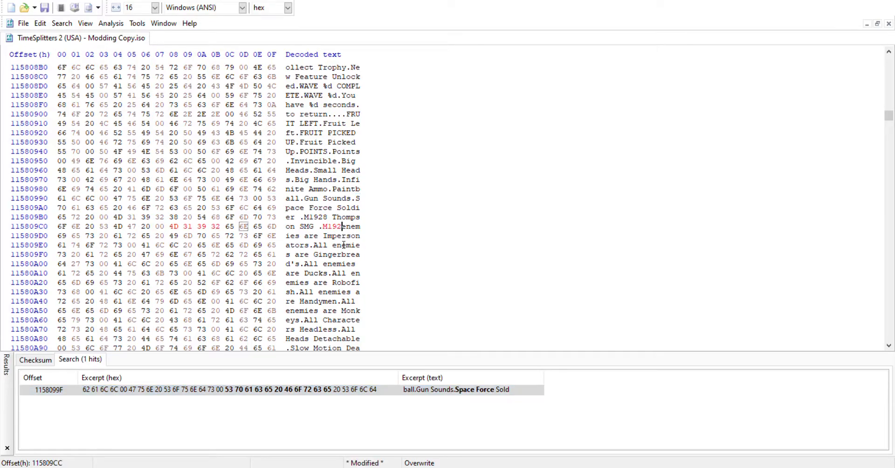
{"action": "type", "text": "Thompson SM"}
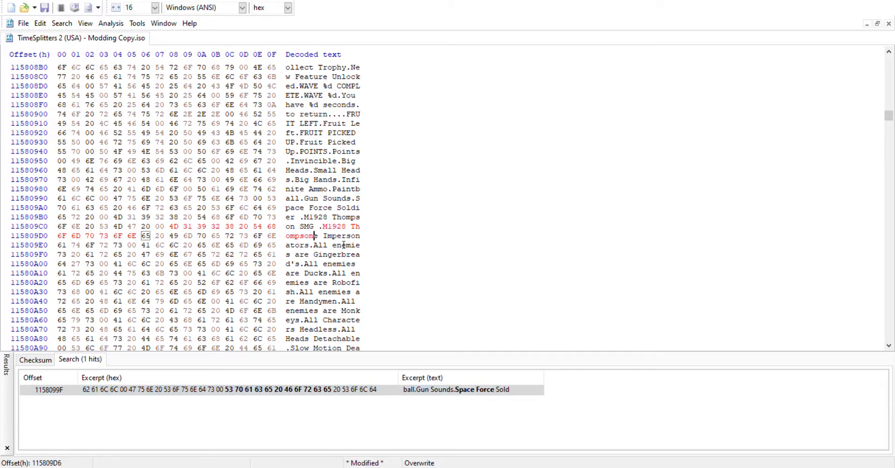
{"action": "type", "text": "G (x2)"}
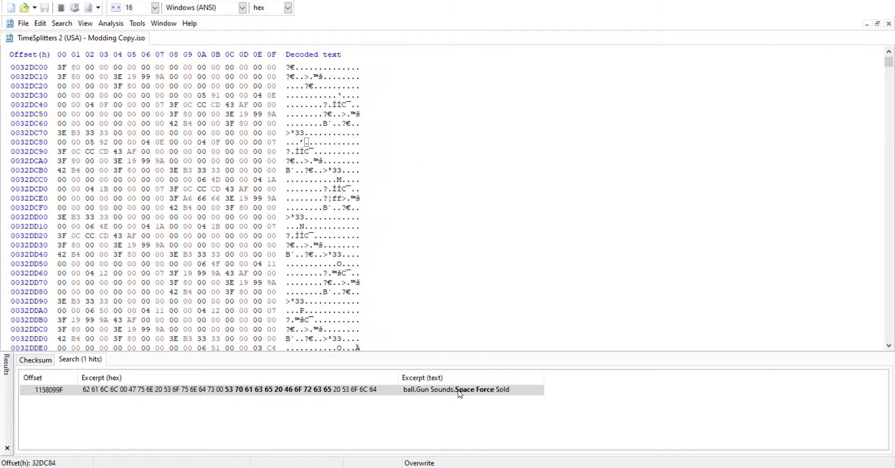
Step: Return to the "Space Force" search hit and overwrite the preceding "Gun Sounds" string with "Mox Weapon" in the decoded text
{"action": "double_click", "coordinate": [458, 395]}
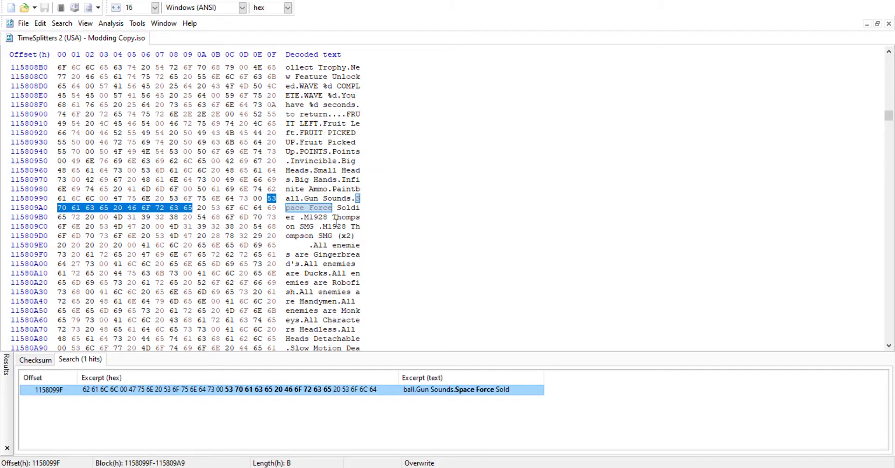
{"action": "left_click", "coordinate": [309, 202]}
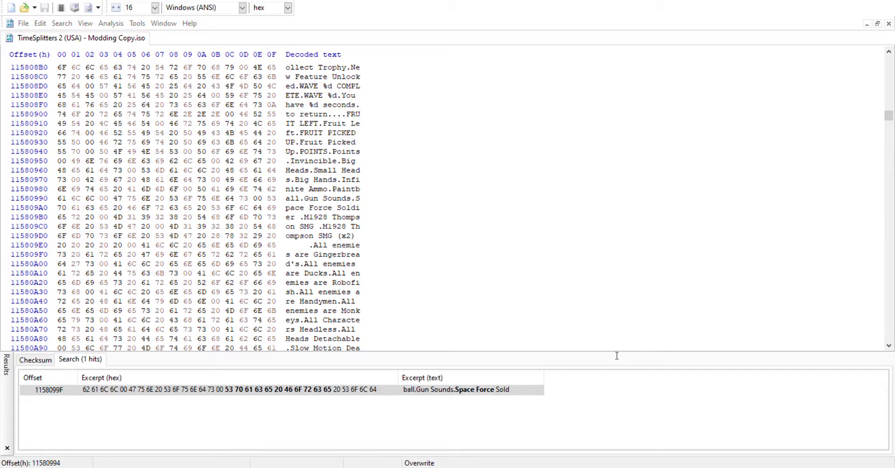
{"action": "type", "text": "Mox We"}
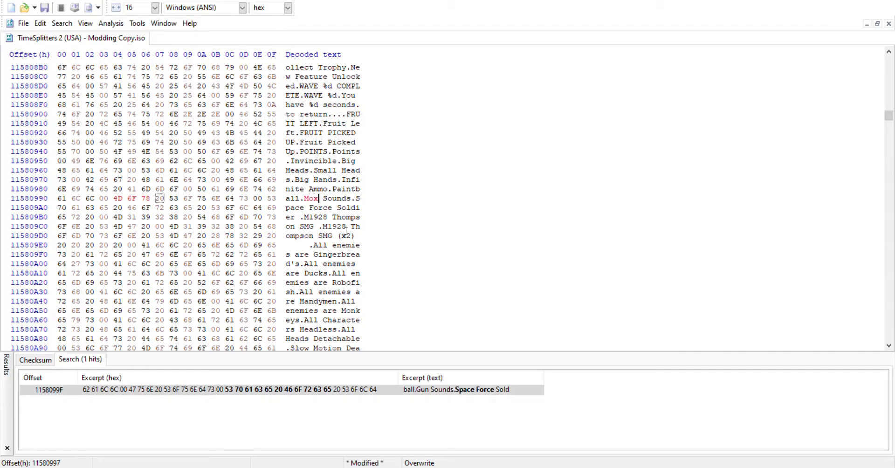
{"action": "type", "text": "apon"}
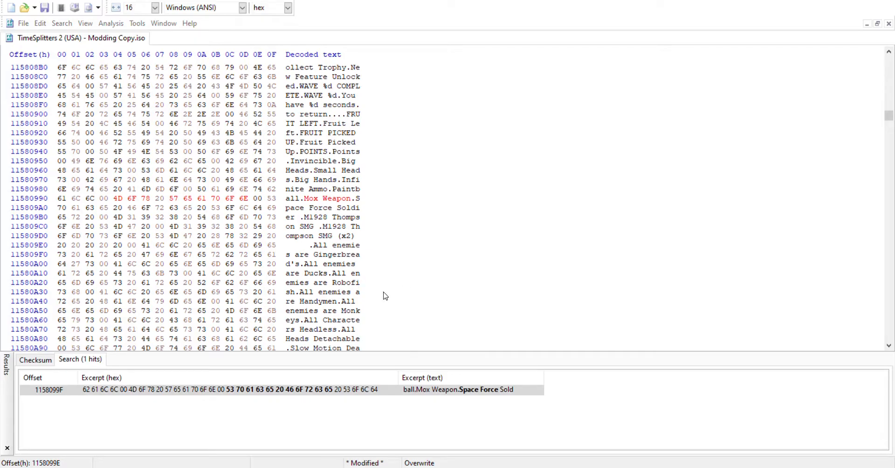
Step: Overwrite the "All Enemies Small" string with "Desert Eagle (x2)" in the decoded text
{"action": "left_click", "coordinate": [334, 311]}
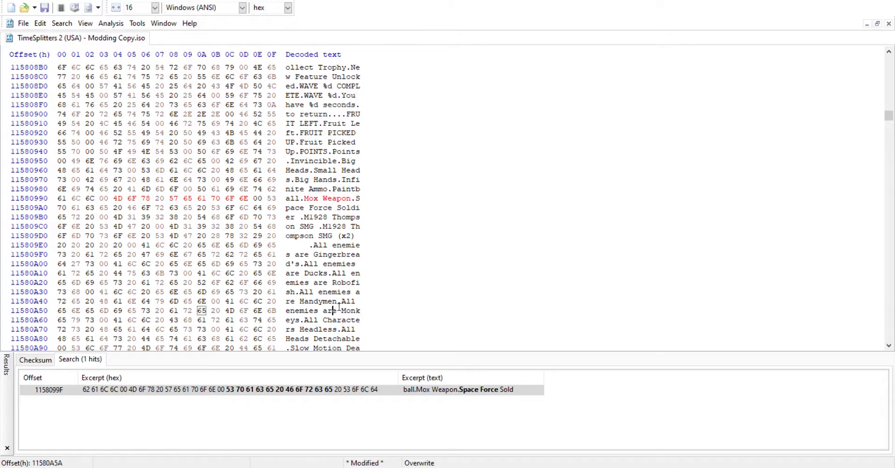
{"action": "scroll", "coordinate": [336, 305], "scroll_direction": "down", "scroll_amount": 1}
{"action": "left_click", "coordinate": [342, 320]}
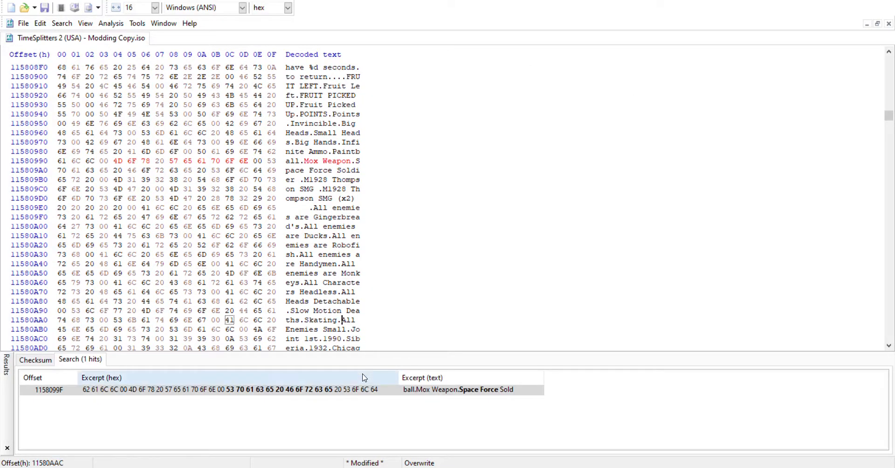
{"action": "type", "text": "Desert Eagl"}
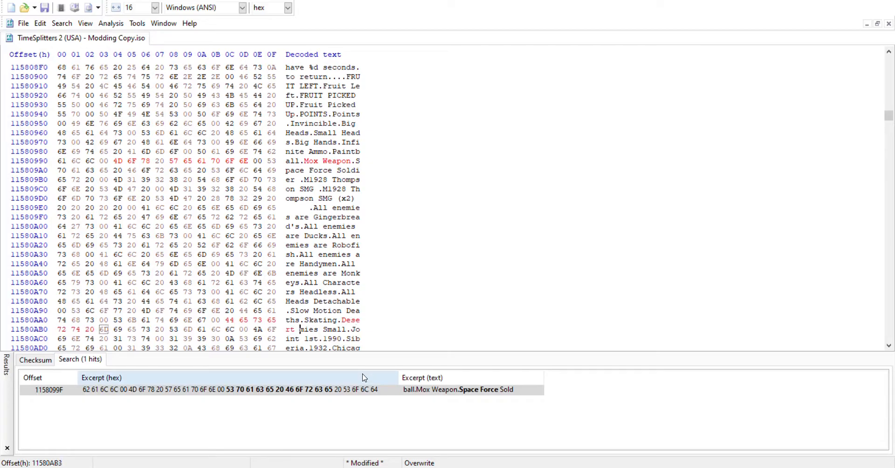
{"action": "type", "text": "e (x2)"}
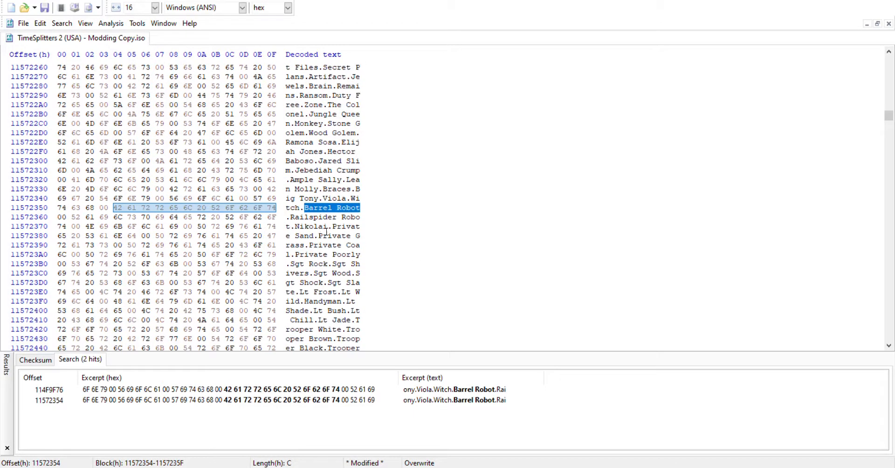
Step: Look through the character names in the decoded text from "Barrel Robot" down to "Khallos" and back
{"action": "scroll", "coordinate": [326, 231], "scroll_direction": "down", "scroll_amount": 2}
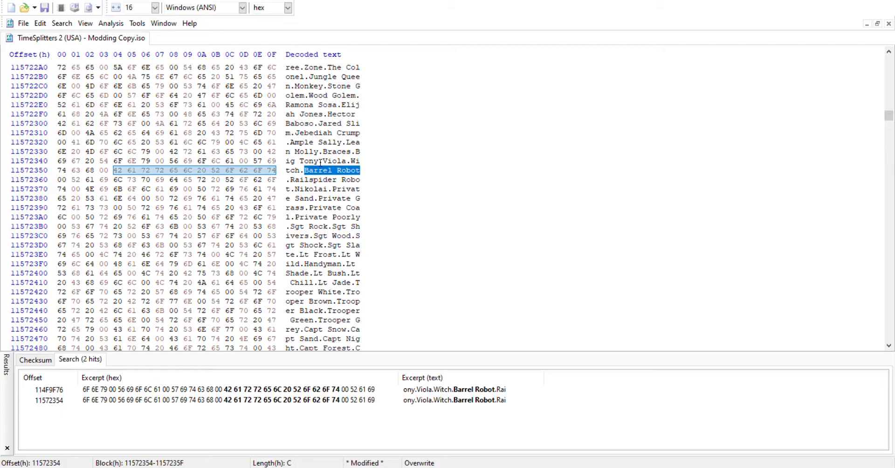
{"action": "scroll", "coordinate": [332, 200], "scroll_direction": "down", "scroll_amount": 2}
{"action": "scroll", "coordinate": [331, 199], "scroll_direction": "down", "scroll_amount": 2}
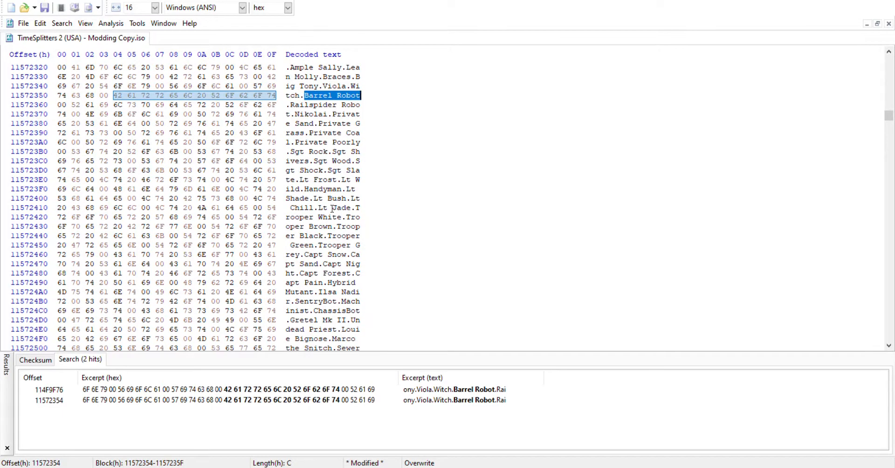
{"action": "scroll", "coordinate": [337, 218], "scroll_direction": "down", "scroll_amount": 2}
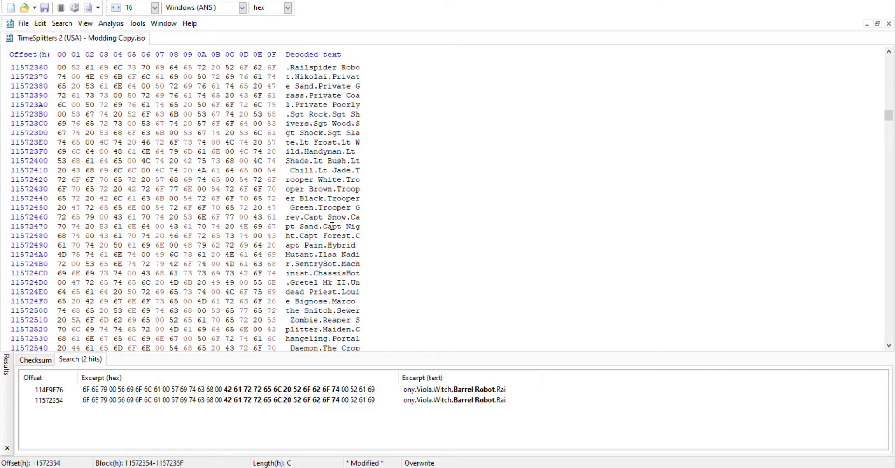
{"action": "scroll", "coordinate": [322, 268], "scroll_direction": "down", "scroll_amount": 2}
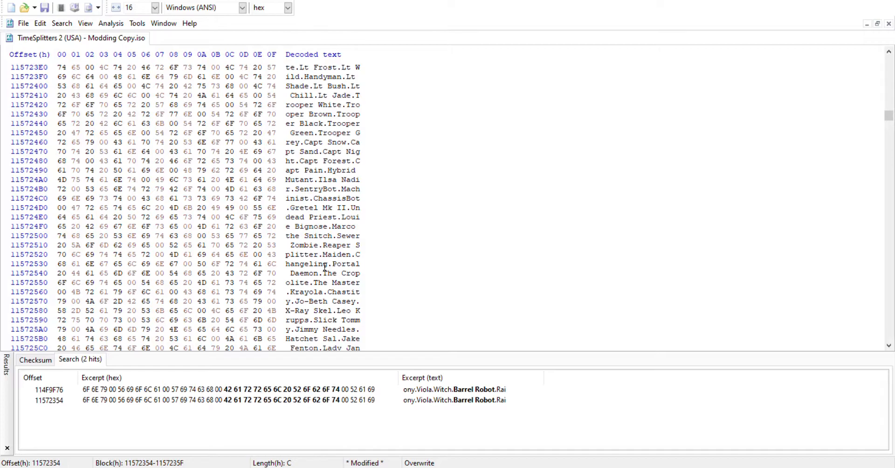
{"action": "scroll", "coordinate": [325, 267], "scroll_direction": "down", "scroll_amount": 1}
{"action": "scroll", "coordinate": [325, 265], "scroll_direction": "down", "scroll_amount": 2}
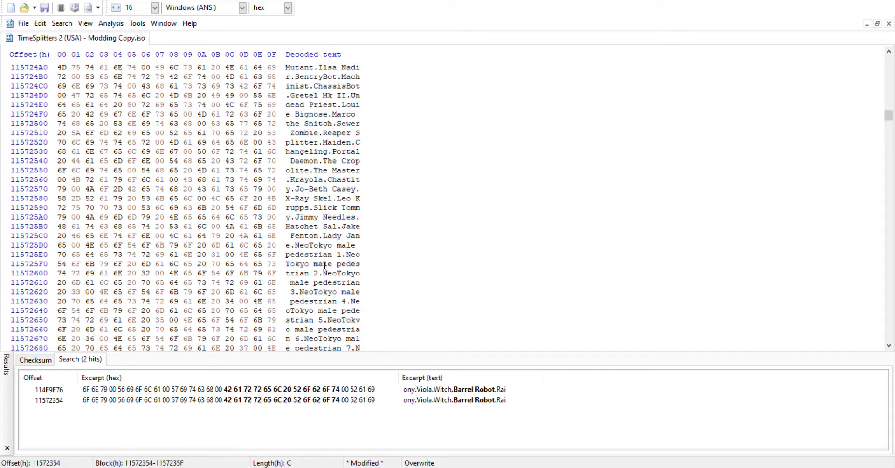
{"action": "scroll", "coordinate": [325, 266], "scroll_direction": "down", "scroll_amount": 1}
{"action": "scroll", "coordinate": [325, 265], "scroll_direction": "down", "scroll_amount": 7}
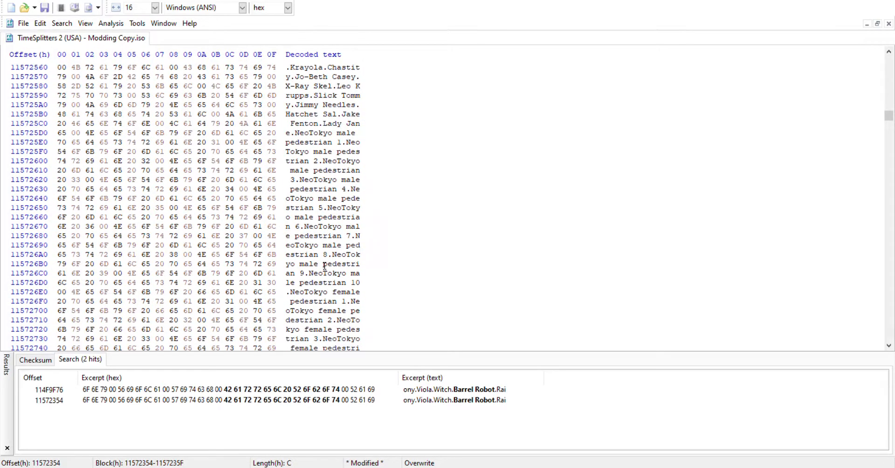
{"action": "scroll", "coordinate": [325, 265], "scroll_direction": "down", "scroll_amount": 1}
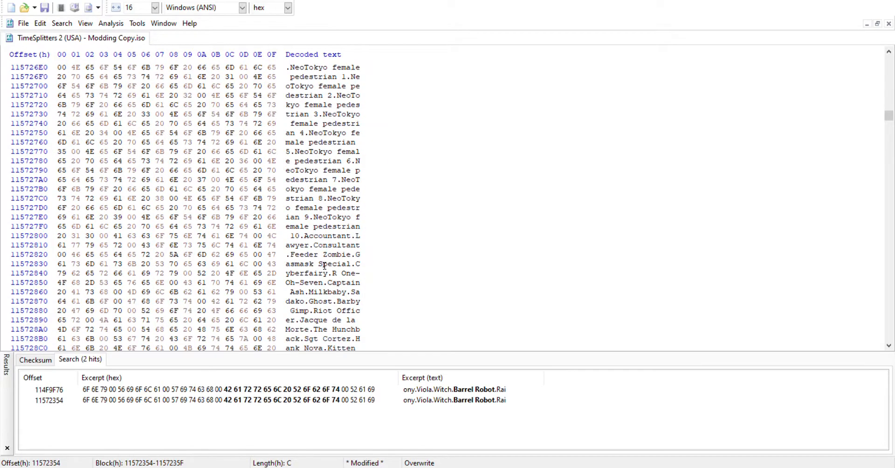
{"action": "scroll", "coordinate": [325, 265], "scroll_direction": "down", "scroll_amount": 2}
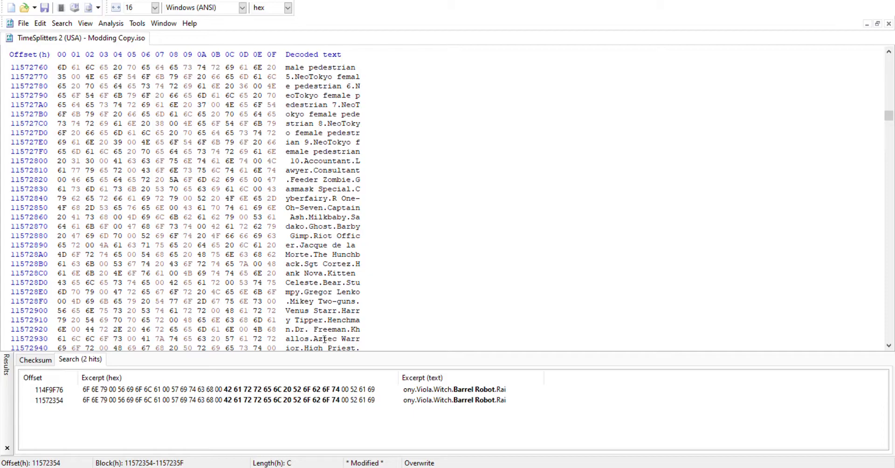
{"action": "left_click_drag", "start_coordinate": [295, 329], "coordinate": [350, 334]}
{"action": "scroll", "coordinate": [341, 277], "scroll_direction": "up", "scroll_amount": 14}
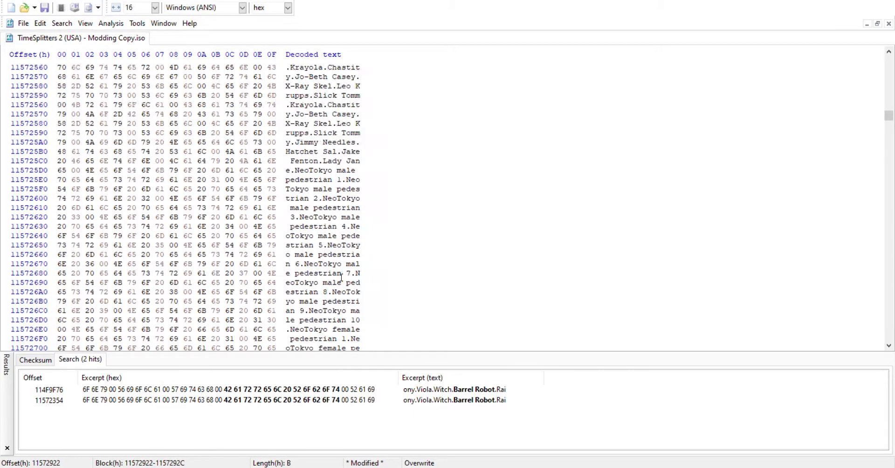
{"action": "scroll", "coordinate": [341, 277], "scroll_direction": "up", "scroll_amount": 3}
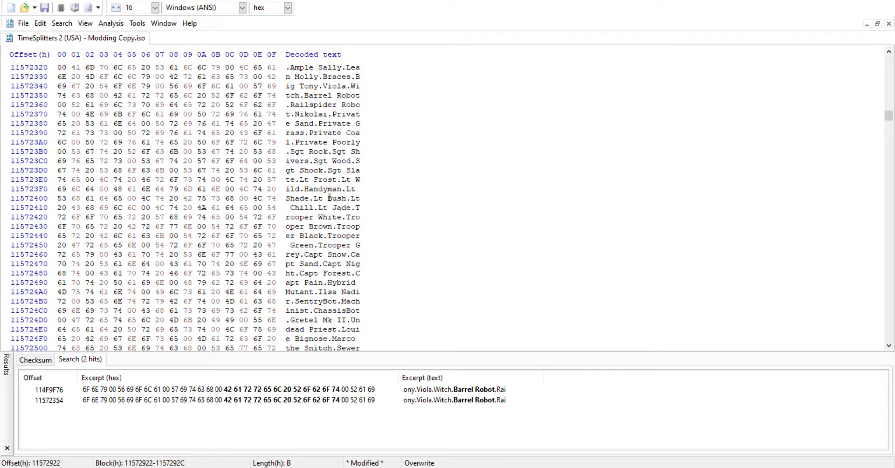
{"action": "scroll", "coordinate": [330, 198], "scroll_direction": "up", "scroll_amount": 1}
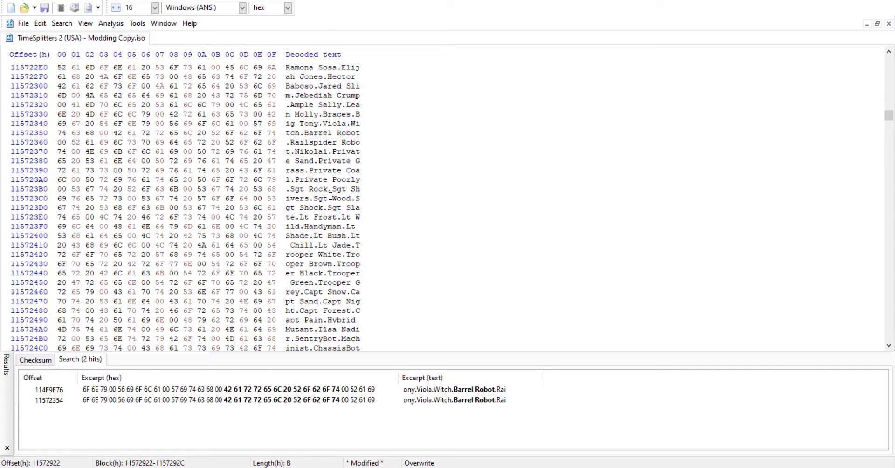
Step: Overwrite the "Barrel Robot" string with "Desert Eagle" in the decoded text and save the ISO
{"action": "left_click", "coordinate": [308, 136]}
{"action": "type", "text": "Desert Eagle"}
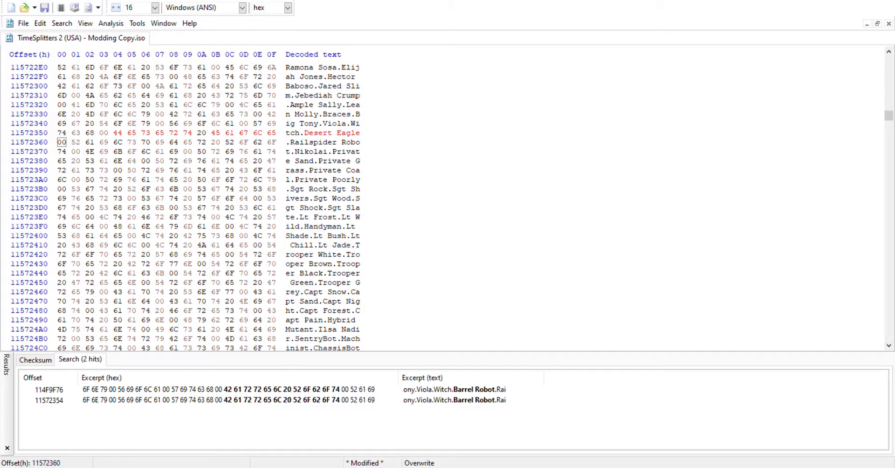
{"action": "key", "text": "ctrl+s"}
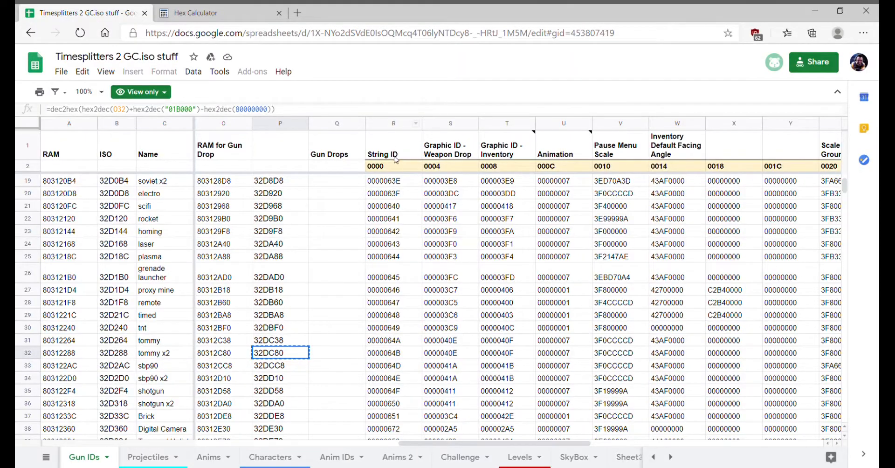
Step: In the Gun IDs spreadsheet, check the Tommy rows' gun drop offsets and String IDs, plus the offsets of the Scifi Handgun and Plasma Sound bullet rows
{"action": "left_click", "coordinate": [291, 345]}
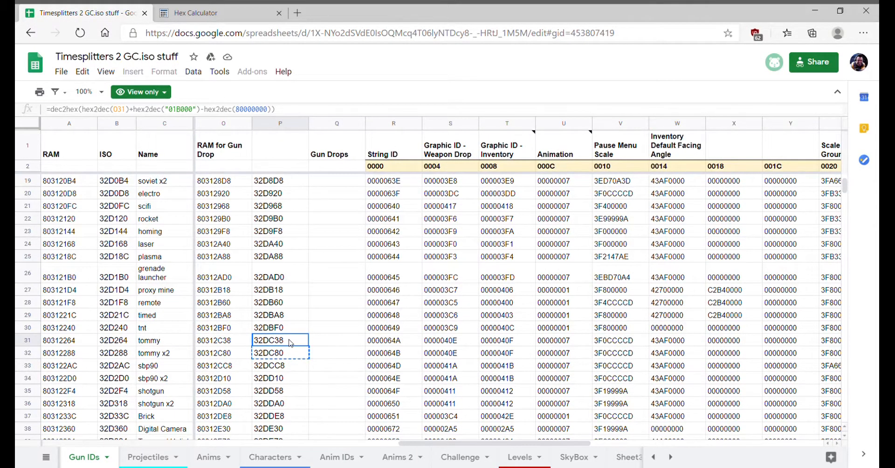
{"action": "scroll", "coordinate": [290, 343], "scroll_direction": "down", "scroll_amount": 1}
{"action": "left_click_drag", "start_coordinate": [273, 317], "coordinate": [390, 318]}
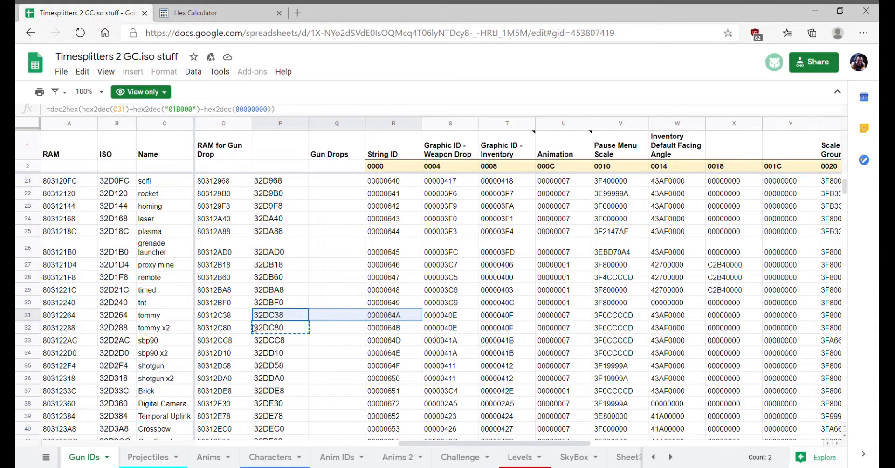
{"action": "left_click_drag", "start_coordinate": [266, 332], "coordinate": [366, 335]}
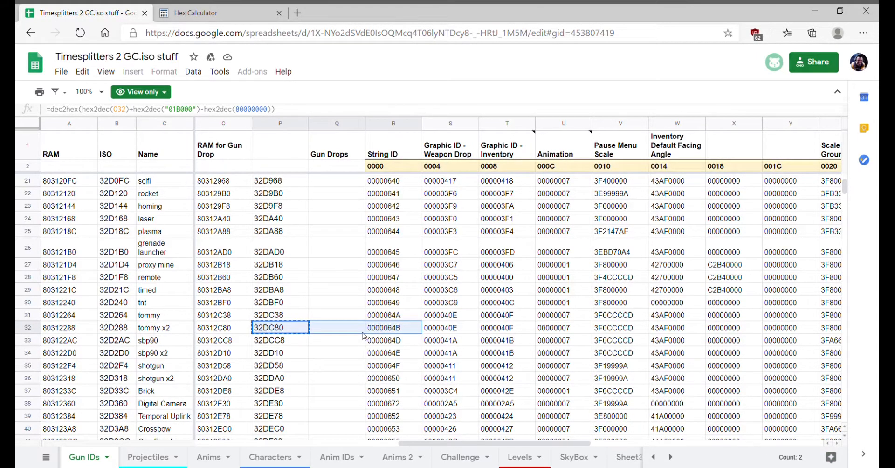
{"action": "scroll", "coordinate": [361, 329], "scroll_direction": "down", "scroll_amount": 4}
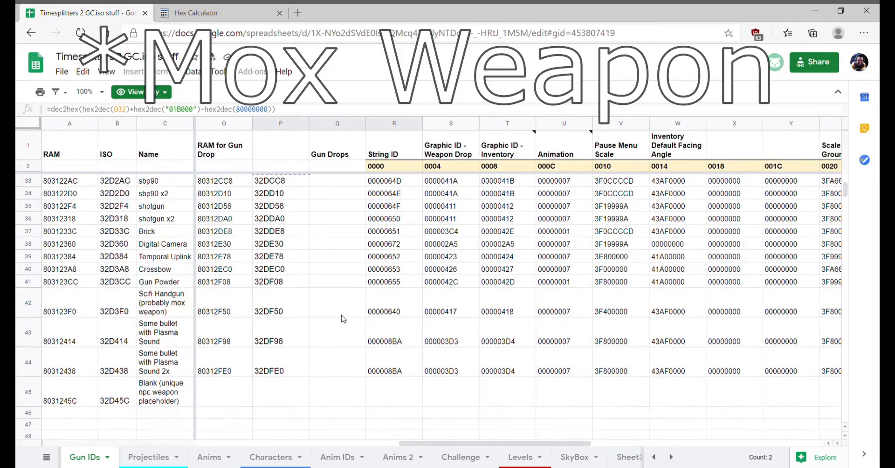
{"action": "left_click", "coordinate": [265, 310]}
{"action": "left_click", "coordinate": [278, 333]}
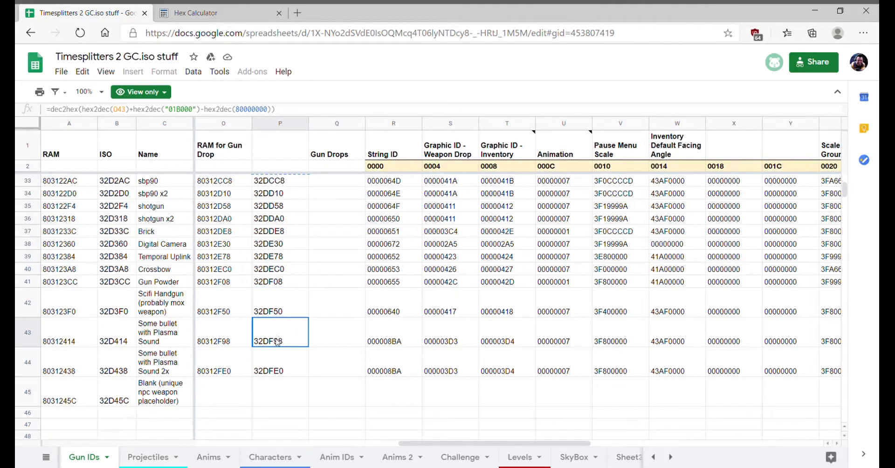
{"action": "left_click", "coordinate": [273, 373]}
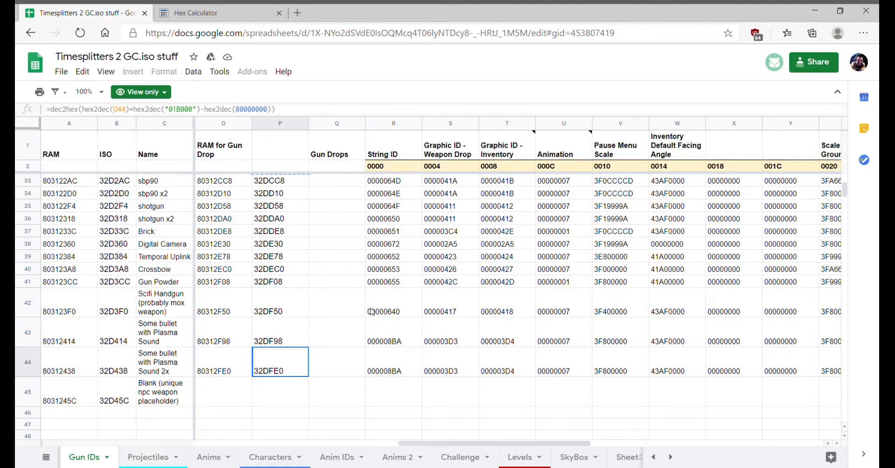
Step: Compare the String IDs of the Scifi Handgun (mox weapon), scifi and Plasma Sound bullet rows
{"action": "left_click", "coordinate": [392, 309]}
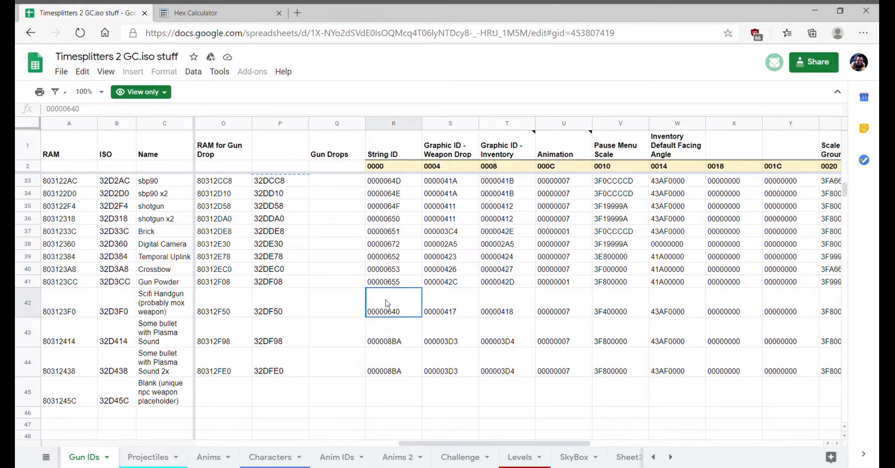
{"action": "scroll", "coordinate": [385, 304], "scroll_direction": "up", "scroll_amount": 2}
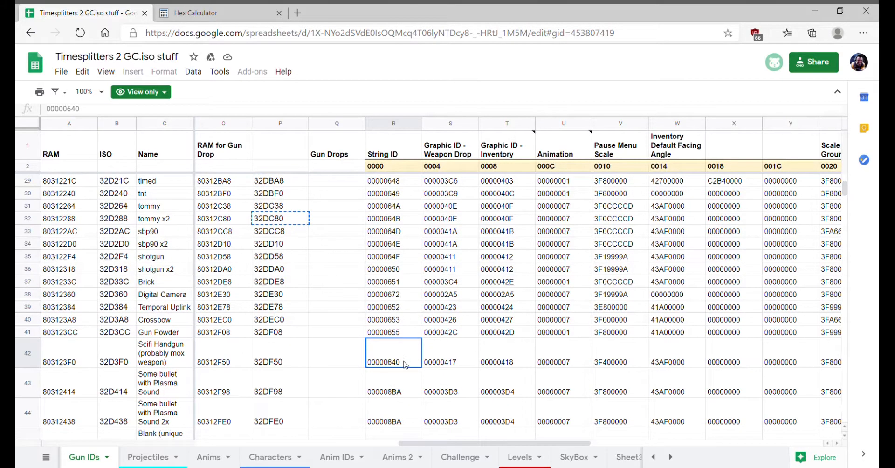
{"action": "scroll", "coordinate": [399, 364], "scroll_direction": "up", "scroll_amount": 2}
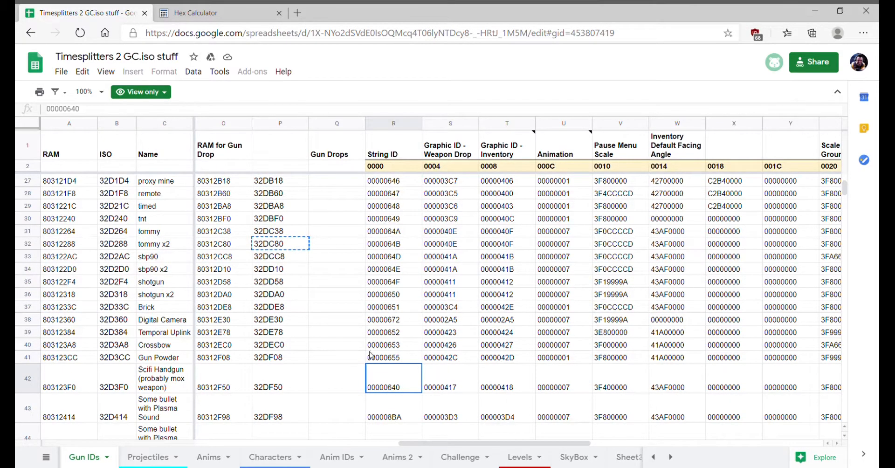
{"action": "scroll", "coordinate": [371, 356], "scroll_direction": "up", "scroll_amount": 2}
{"action": "scroll", "coordinate": [380, 345], "scroll_direction": "up", "scroll_amount": 2}
{"action": "left_click", "coordinate": [392, 197]}
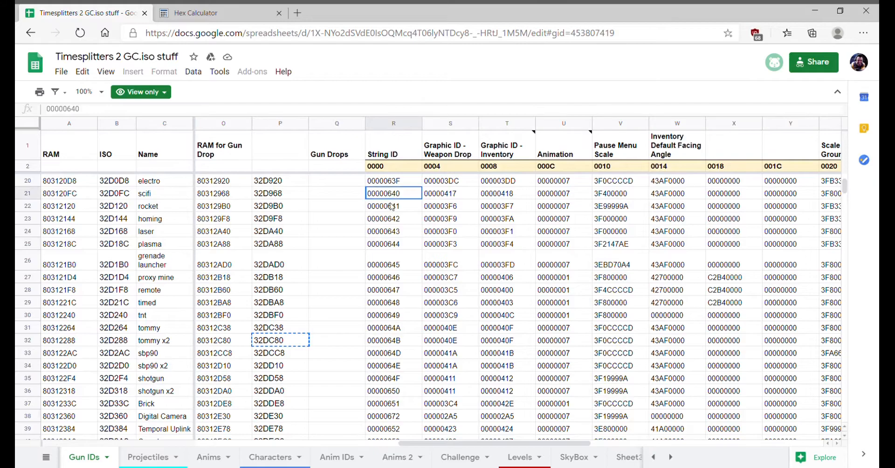
{"action": "scroll", "coordinate": [380, 280], "scroll_direction": "down", "scroll_amount": 10}
{"action": "left_click", "coordinate": [377, 285]}
{"action": "scroll", "coordinate": [394, 254], "scroll_direction": "up", "scroll_amount": 1}
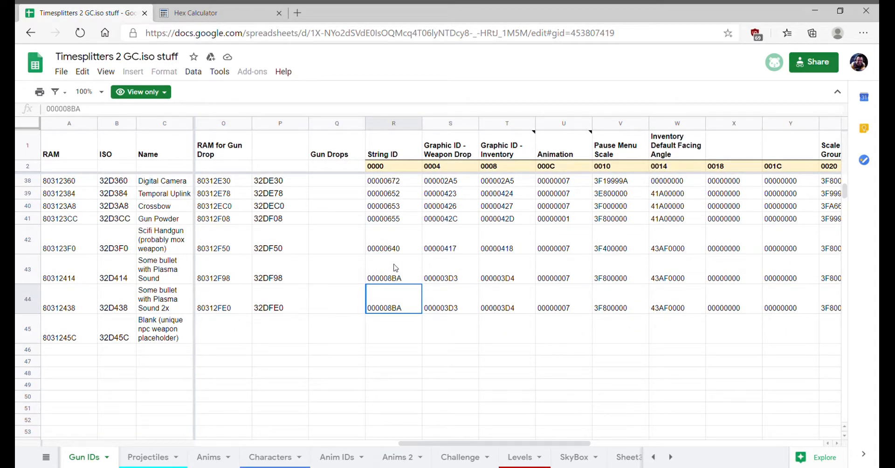
Step: Review the gun drop offsets of the last three weapons and copy offset 32DF50 from the Scifi Handgun row
{"action": "left_click", "coordinate": [276, 245]}
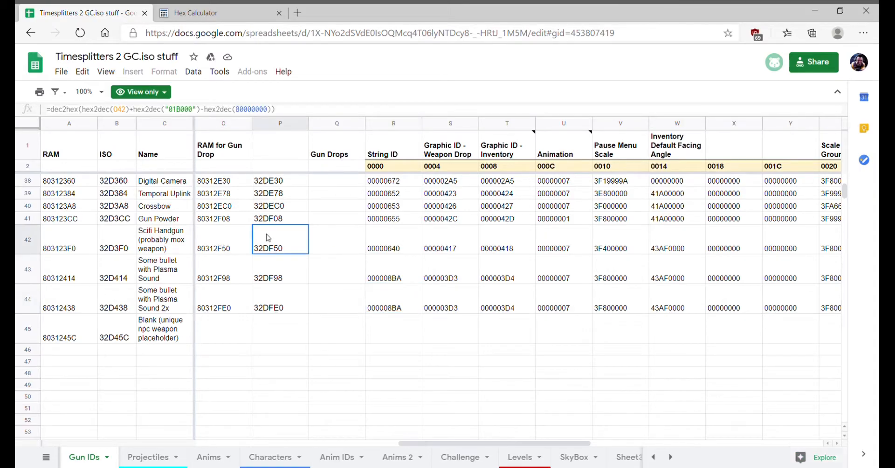
{"action": "left_click", "coordinate": [287, 276]}
{"action": "left_click", "coordinate": [290, 307]}
{"action": "left_click", "coordinate": [290, 278]}
{"action": "left_click", "coordinate": [291, 244]}
{"action": "right_click", "coordinate": [264, 233]}
{"action": "left_click", "coordinate": [306, 239]}
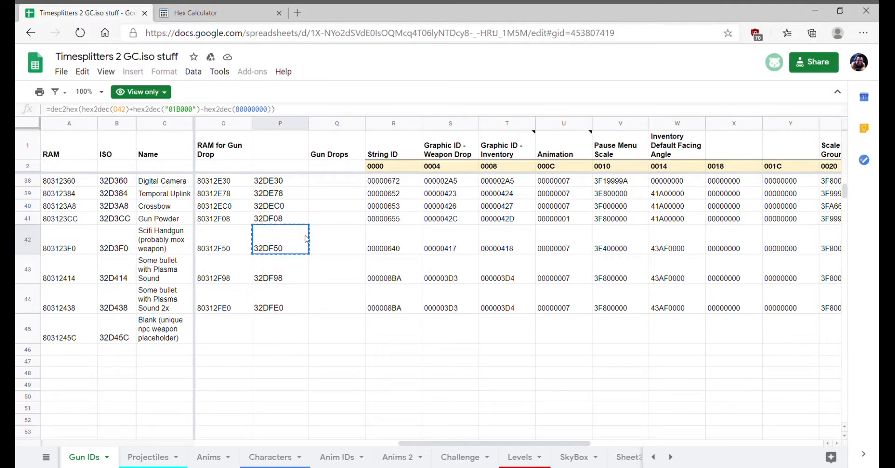
Step: Switch to the hex editor and, at offset 32DF50, overwrite the Mox Weapon's String ID with 0590
{"action": "key", "text": "alt+Tab"}
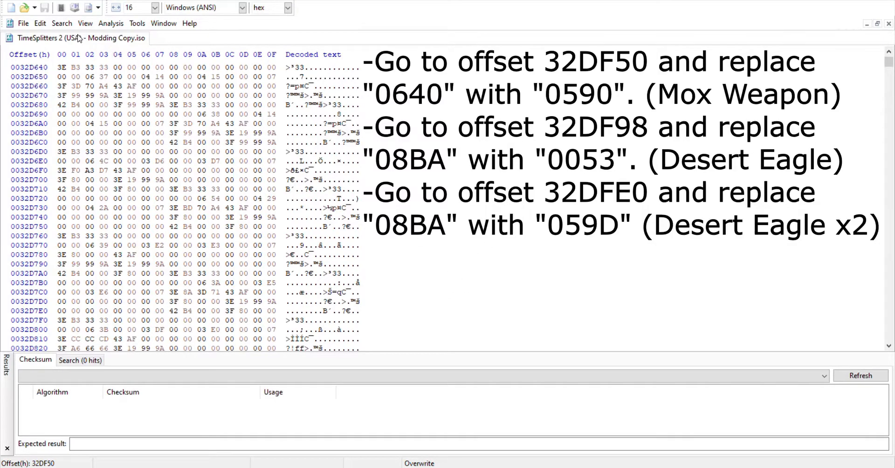
{"action": "left_click", "coordinate": [438, 280]}
{"action": "left_click", "coordinate": [93, 340]}
{"action": "type", "text": "05 90 00 00 04 17 00 00 04 18 00 00 00 07"}
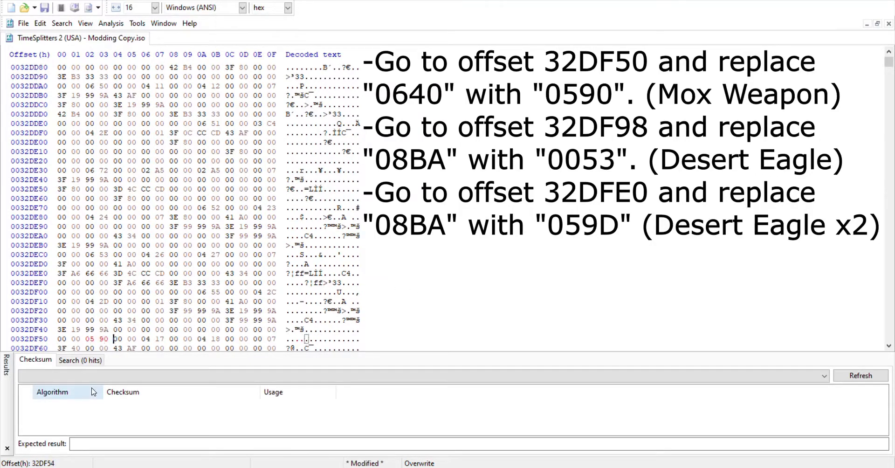
Step: At offset 32DF98, overwrite the Desert Eagle's String ID with 0053
{"action": "scroll", "coordinate": [145, 271], "scroll_direction": "down", "scroll_amount": 2}
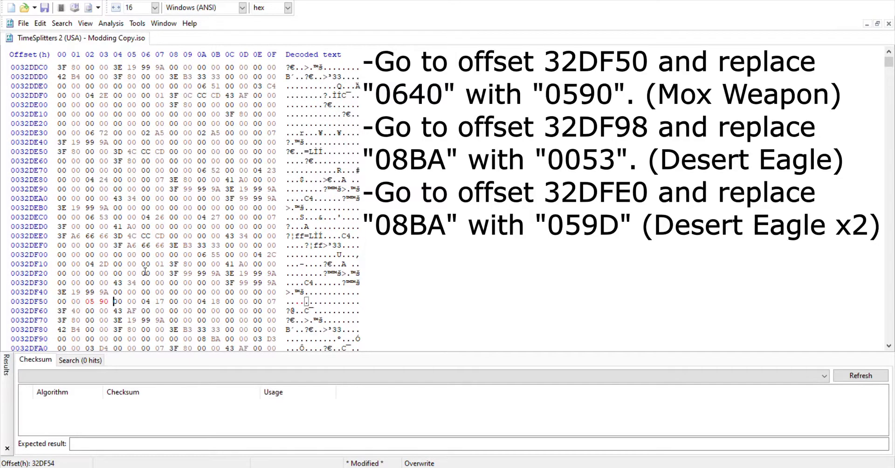
{"action": "scroll", "coordinate": [145, 272], "scroll_direction": "down", "scroll_amount": 2}
{"action": "scroll", "coordinate": [131, 228], "scroll_direction": "down", "scroll_amount": 2}
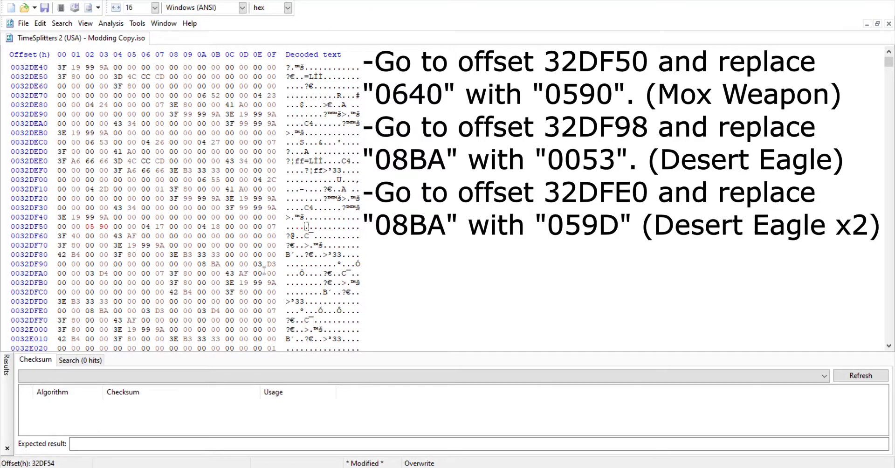
{"action": "left_click", "coordinate": [205, 267]}
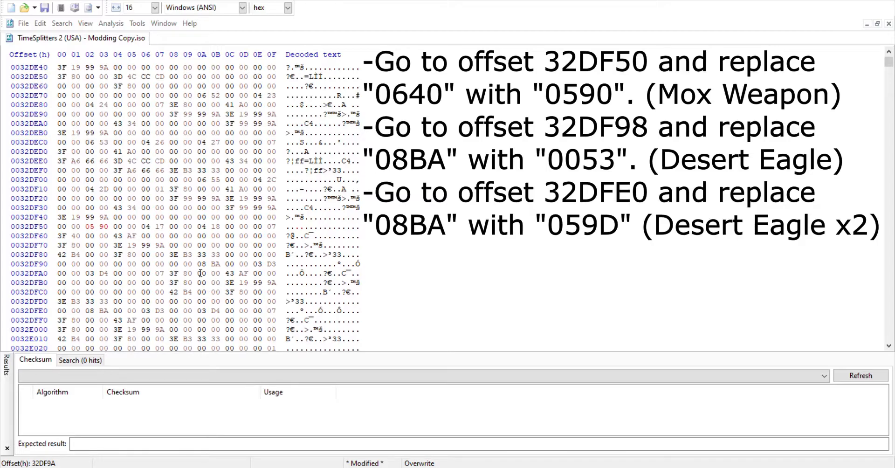
{"action": "type", "text": "0053"}
Step: At offset 32DFE0, overwrite the Desert Eagle (x2) String ID with 059D and save the ISO
{"action": "left_click", "coordinate": [94, 311]}
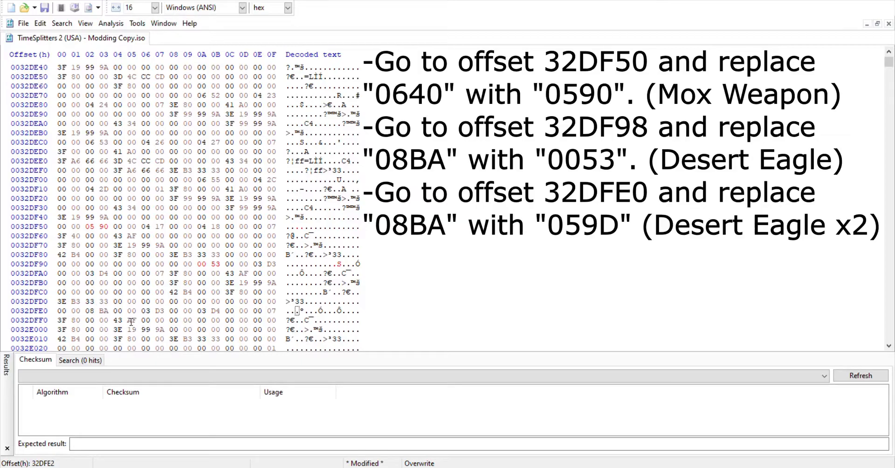
{"action": "type", "text": "059D"}
{"action": "key", "text": "ctrl+s"}
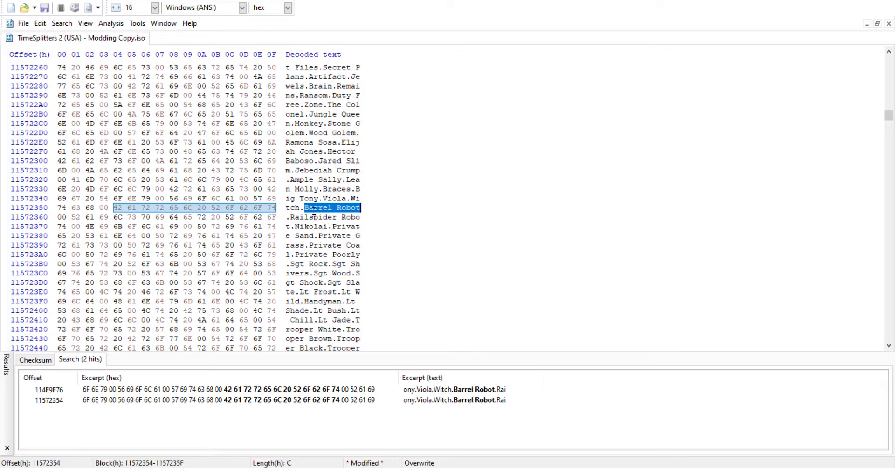
{"action": "scroll", "coordinate": [323, 225], "scroll_direction": "up", "scroll_amount": 2}
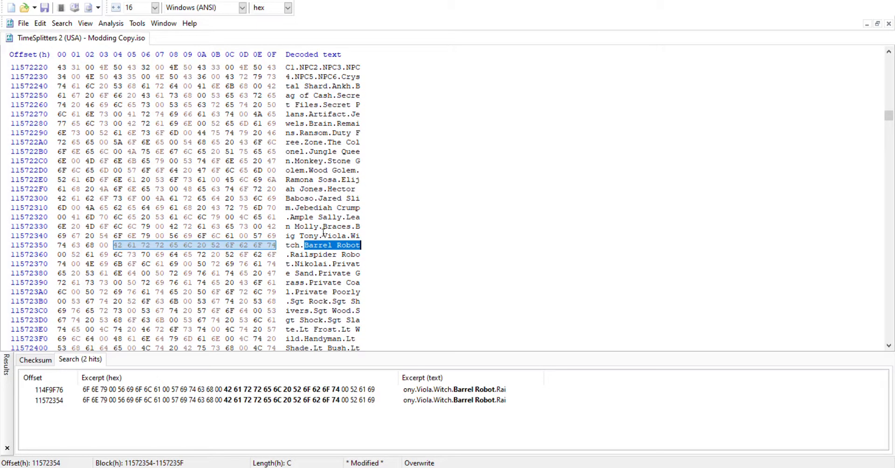
{"action": "scroll", "coordinate": [322, 235], "scroll_direction": "down", "scroll_amount": 2}
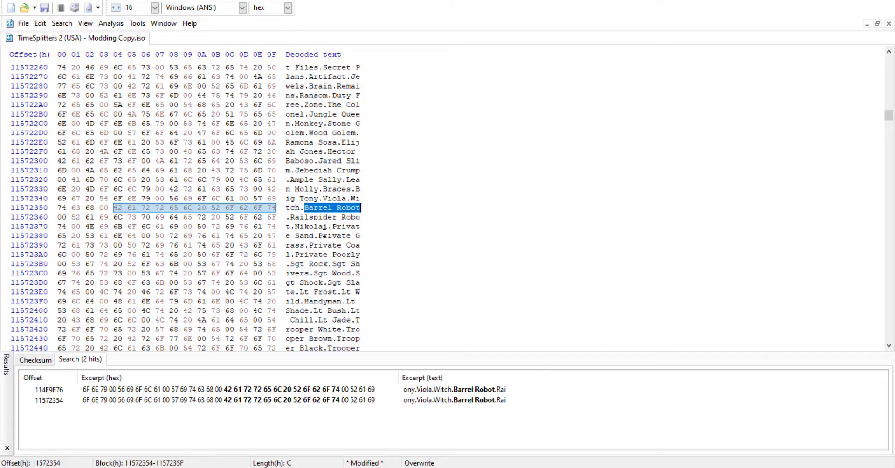
{"action": "scroll", "coordinate": [327, 232], "scroll_direction": "down", "scroll_amount": 2}
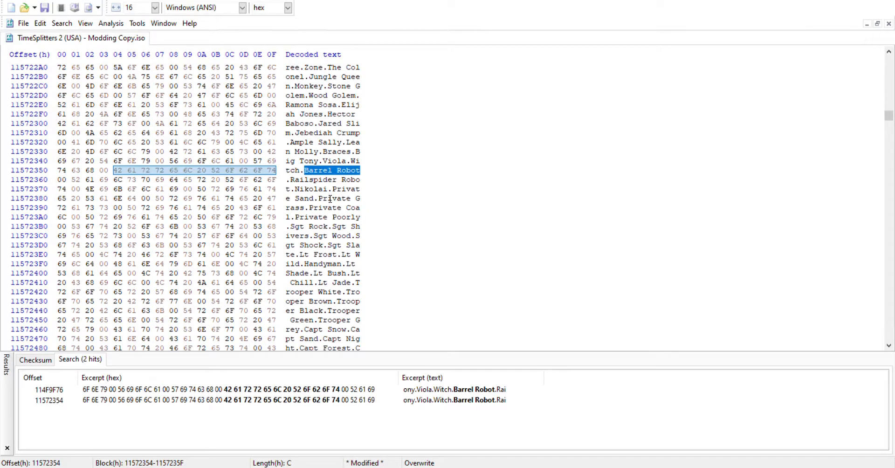
{"action": "scroll", "coordinate": [330, 200], "scroll_direction": "down", "scroll_amount": 2}
{"action": "scroll", "coordinate": [331, 207], "scroll_direction": "down", "scroll_amount": 2}
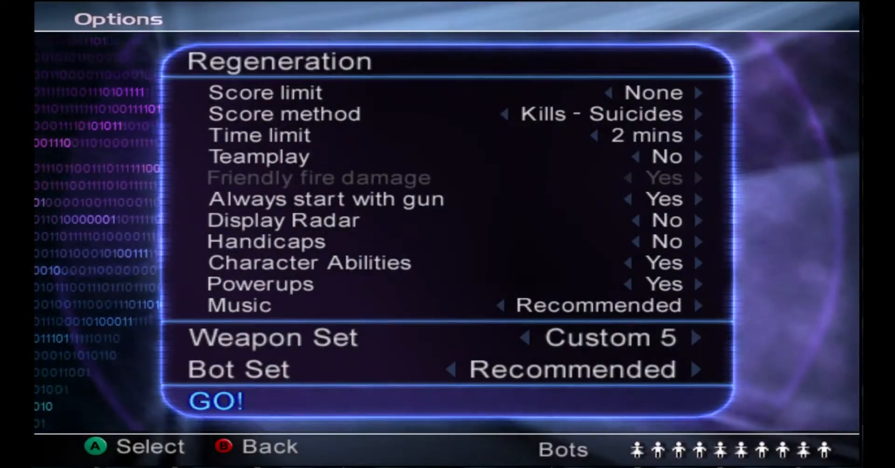
Step: Switch to the running game, open the Custom 5 weapon set for editing and check the weapon names at the end of the available weapons
{"action": "key", "text": "Up"}
{"action": "key", "text": "Up"}
{"action": "key", "text": "Return"}
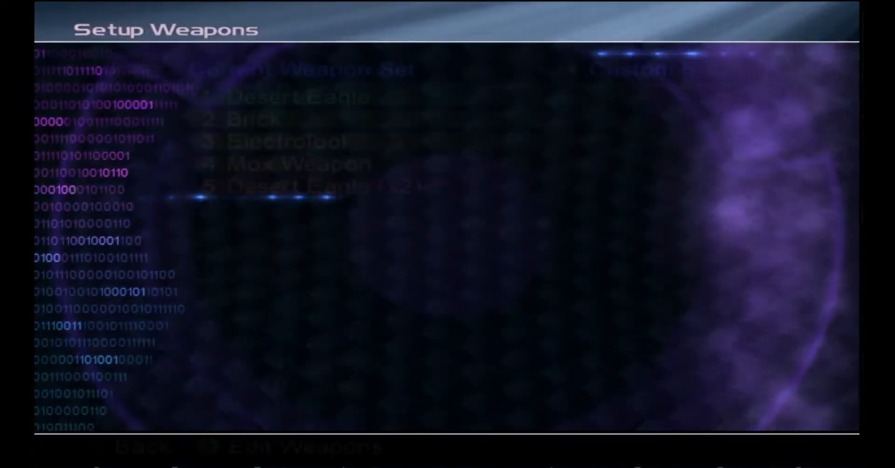
{"action": "key", "text": "Return"}
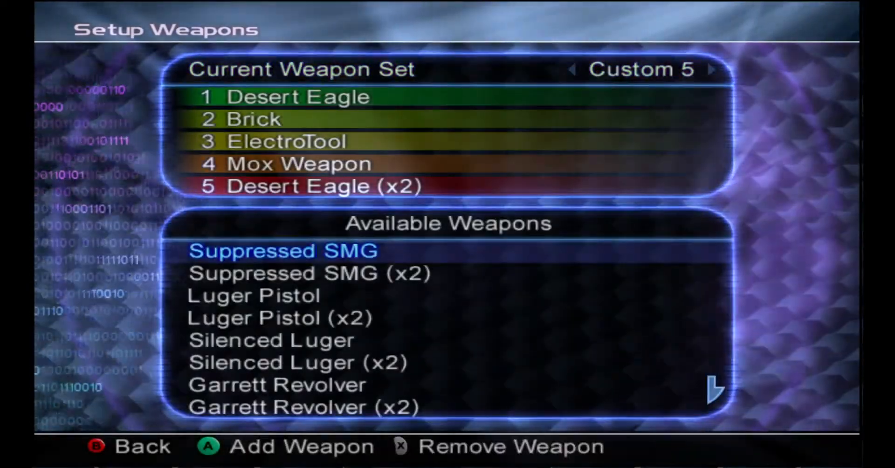
{"action": "key", "text": "Up"}
{"action": "key", "text": "Up"}
{"action": "key", "text": "Up"}
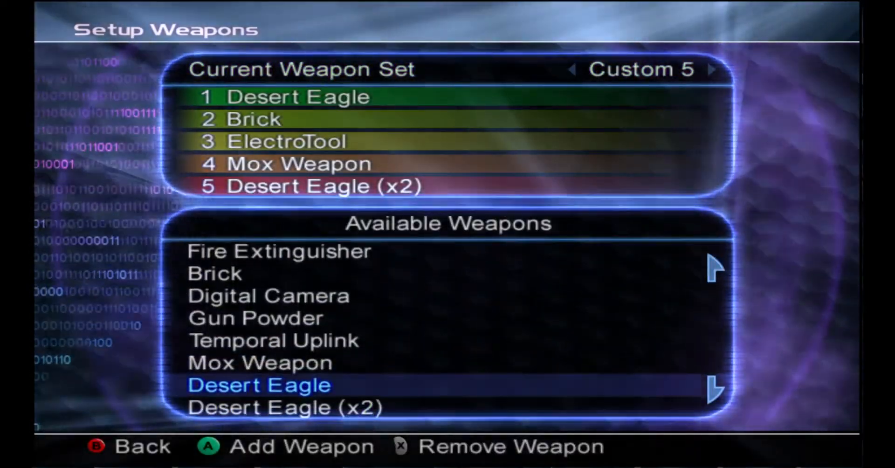
{"action": "key", "text": "Down"}
{"action": "key", "text": "Down"}
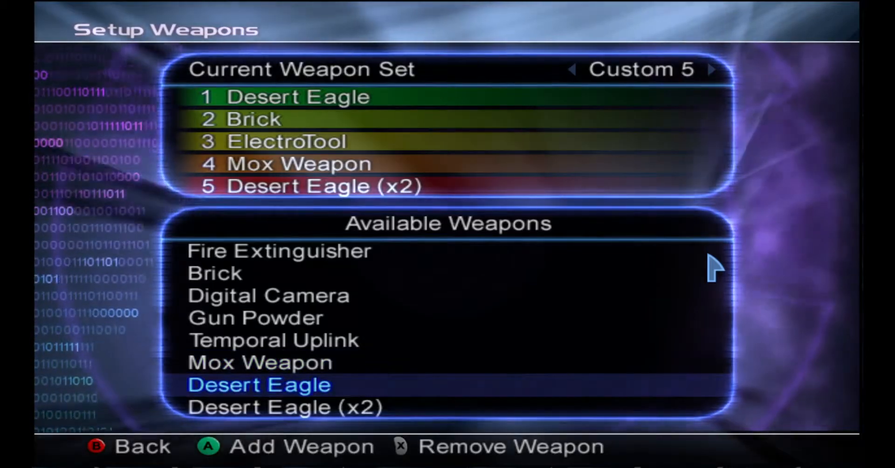
{"action": "key", "text": "Up"}
{"action": "key", "text": "Up"}
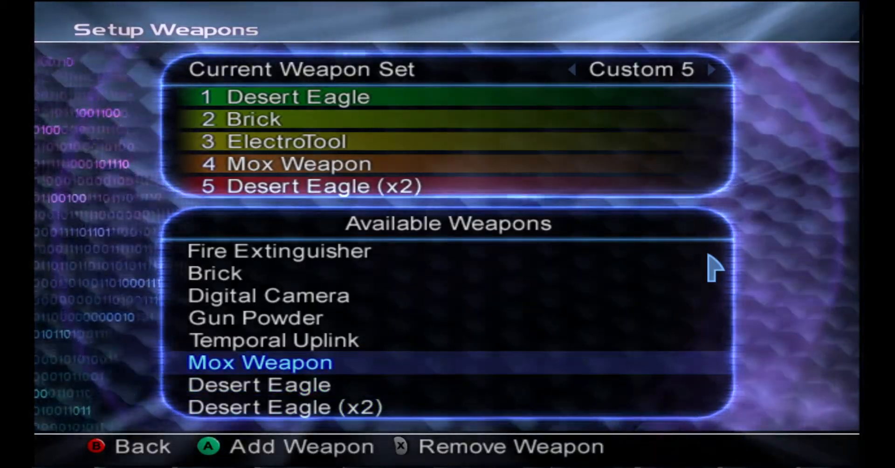
Step: Remove the weapons in slots 2 to 5 of Custom 5 and add the M1928 Thompson SMG as the second weapon
{"action": "key", "text": "Up"}
{"action": "key", "text": "Up"}
{"action": "key", "text": "Up"}
{"action": "key", "text": "Up"}
{"action": "key", "text": "Up"}
{"action": "key", "text": "Up"}
{"action": "key", "text": "Up"}
{"action": "key", "text": "Up"}
{"action": "key", "text": "Up"}
{"action": "key", "text": "Up"}
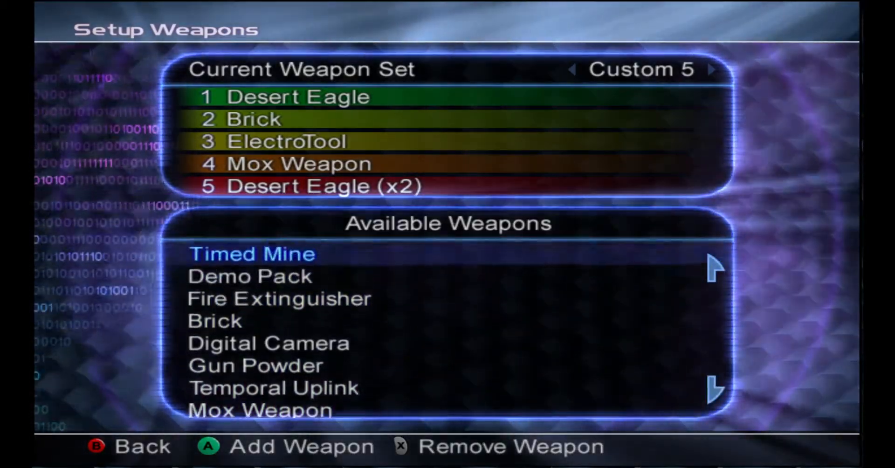
{"action": "key", "text": "Down"}
{"action": "key", "text": "Down"}
{"action": "key", "text": "Down"}
{"action": "key", "text": "Down"}
{"action": "key", "text": "Up"}
{"action": "key", "text": "Up"}
{"action": "key", "text": "Up"}
{"action": "key", "text": "Up"}
{"action": "key", "text": "Up"}
{"action": "key", "text": "Up"}
{"action": "key", "text": "Up"}
{"action": "key", "text": "Up"}
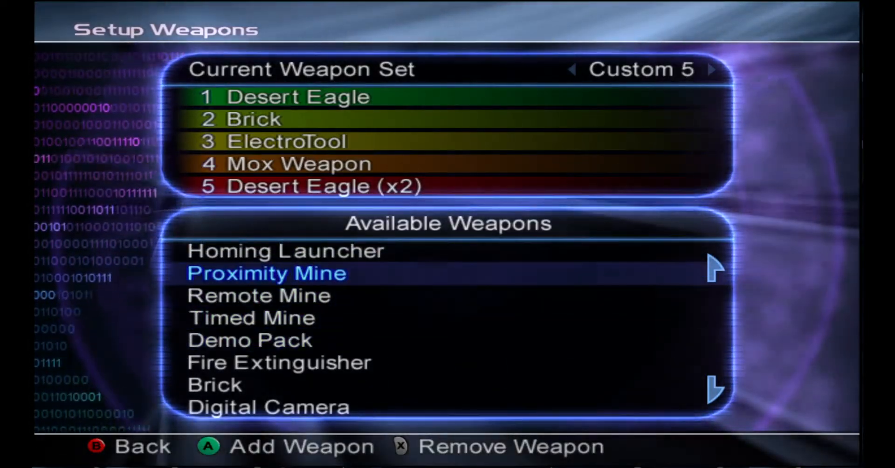
{"action": "key", "text": "Up"}
{"action": "key", "text": "Up"}
{"action": "key", "text": "Up"}
{"action": "key", "text": "Up"}
{"action": "key", "text": "Up"}
{"action": "key", "text": "Up"}
{"action": "key", "text": "Up"}
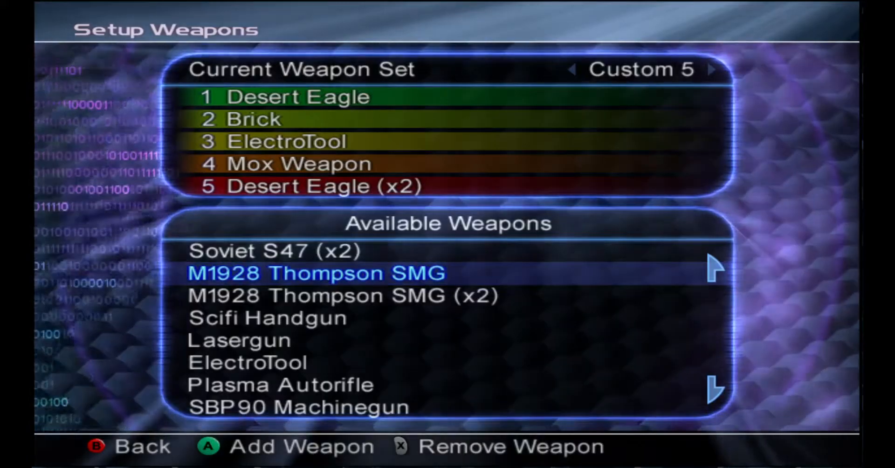
{"action": "key", "text": "x"}
{"action": "key", "text": "x"}
{"action": "key", "text": "x"}
{"action": "key", "text": "x"}
{"action": "key", "text": "a"}
Step: Add Desert Eagle (x2) as the third weapon of the Custom 5 set
{"action": "key", "text": "Down"}
{"action": "key", "text": "Down"}
{"action": "key", "text": "Down"}
{"action": "key", "text": "Down"}
{"action": "key", "text": "Down"}
{"action": "key", "text": "Down"}
{"action": "key", "text": "Down"}
{"action": "key", "text": "Down"}
{"action": "key", "text": "Down"}
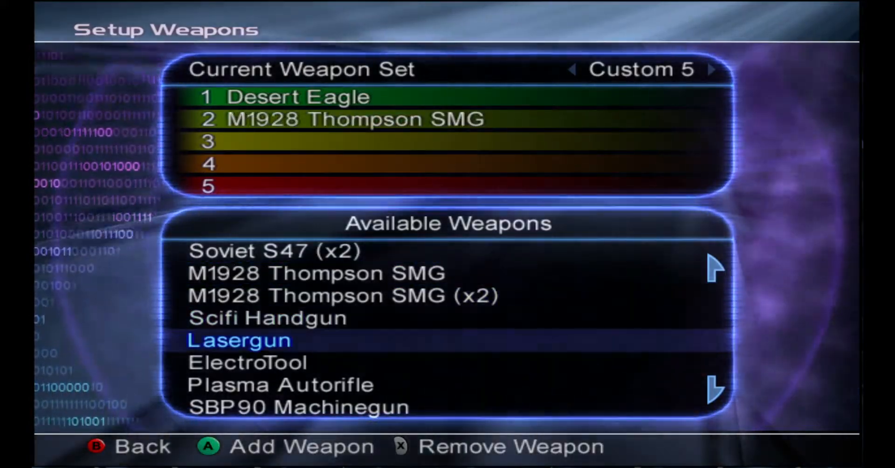
{"action": "key", "text": "Down"}
{"action": "key", "text": "Down"}
{"action": "key", "text": "Down"}
{"action": "key", "text": "Down"}
{"action": "key", "text": "Down"}
{"action": "key", "text": "Down"}
{"action": "key", "text": "Down"}
{"action": "key", "text": "Down"}
{"action": "key", "text": "Down"}
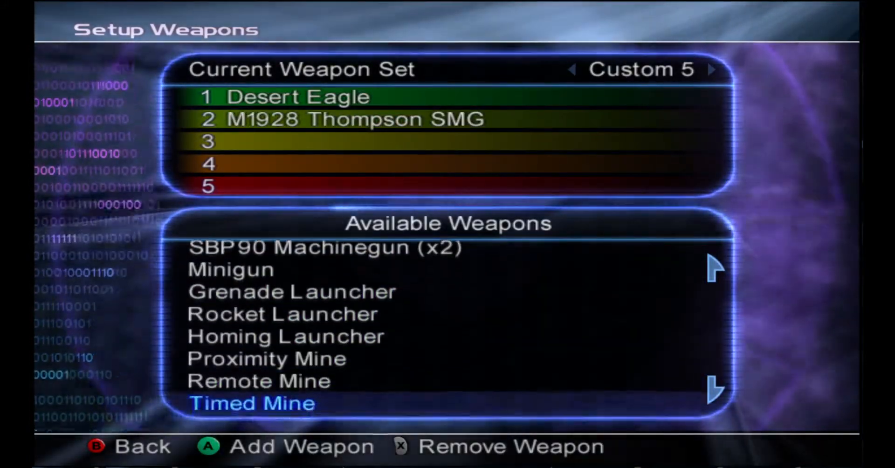
{"action": "key", "text": "Down"}
{"action": "key", "text": "Down"}
{"action": "key", "text": "Down"}
{"action": "key", "text": "Down"}
{"action": "key", "text": "Down"}
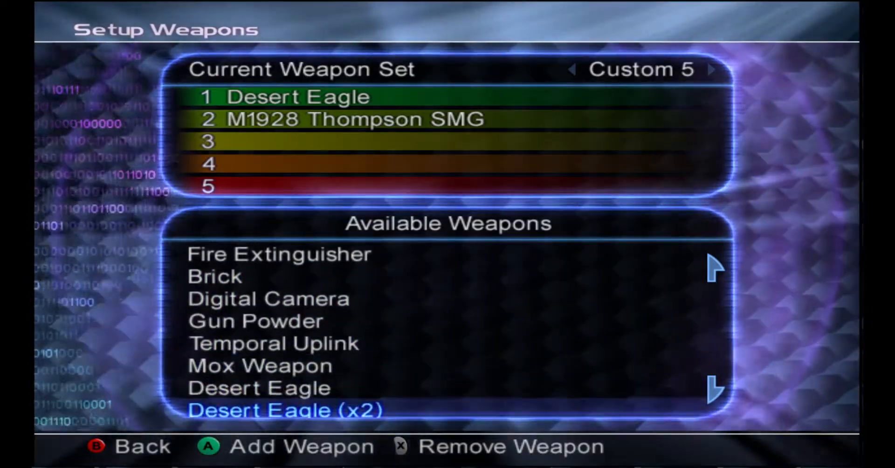
{"action": "key", "text": "a"}
Step: Add the Mox Weapon as the fourth weapon of the Custom 5 set
{"action": "key", "text": "Up"}
{"action": "key", "text": "Up"}
{"action": "key", "text": "Up"}
{"action": "key", "text": "Up"}
{"action": "key", "text": "Up"}
{"action": "key", "text": "Up"}
{"action": "key", "text": "Up"}
{"action": "key", "text": "Up"}
{"action": "key", "text": "Up"}
{"action": "key", "text": "Up"}
{"action": "key", "text": "Up"}
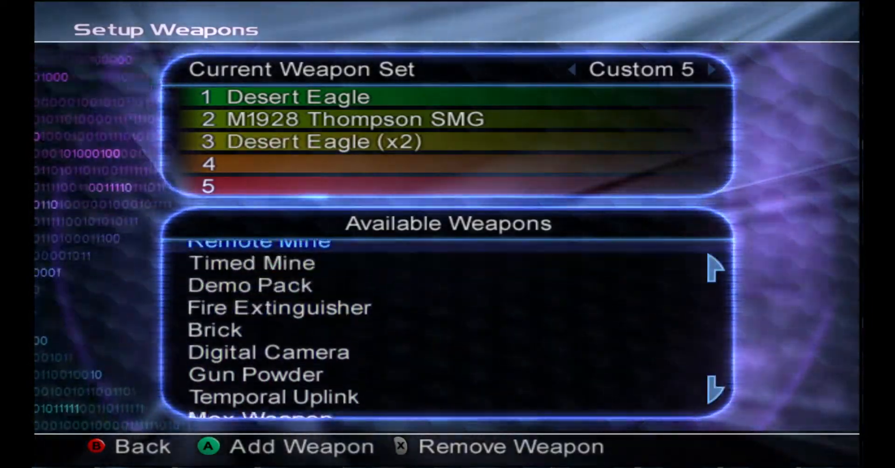
{"action": "key", "text": "Down"}
{"action": "key", "text": "Down"}
{"action": "key", "text": "Down"}
{"action": "key", "text": "Down"}
{"action": "key", "text": "Down"}
{"action": "key", "text": "Down"}
{"action": "key", "text": "Down"}
{"action": "key", "text": "Down"}
{"action": "key", "text": "Down"}
{"action": "key", "text": "Down"}
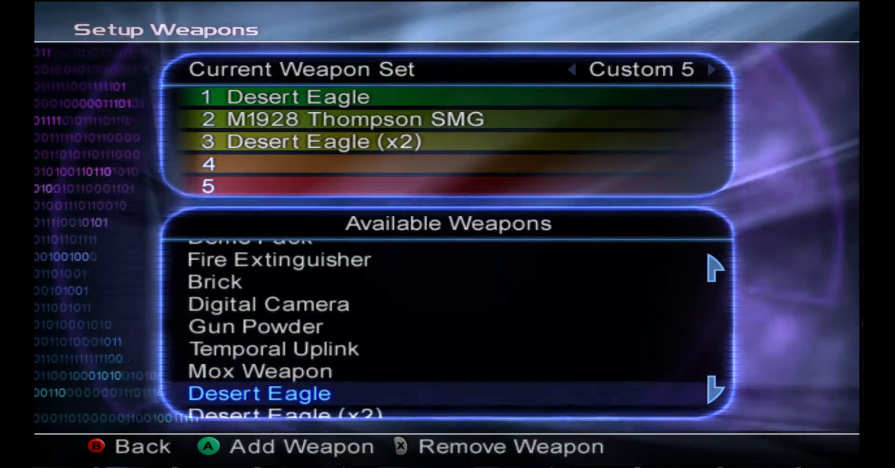
{"action": "key", "text": "Up"}
{"action": "key", "text": "a"}
Step: Fill the fifth slot of Custom 5 with another available weapon and leave the weapon setup
{"action": "key", "text": "Up"}
{"action": "key", "text": "Up"}
{"action": "key", "text": "Up"}
{"action": "key", "text": "Up"}
{"action": "key", "text": "Up"}
{"action": "key", "text": "Up"}
{"action": "key", "text": "Up"}
{"action": "key", "text": "Up"}
{"action": "key", "text": "Up"}
{"action": "key", "text": "Up"}
{"action": "key", "text": "Up"}
{"action": "key", "text": "Up"}
{"action": "key", "text": "Up"}
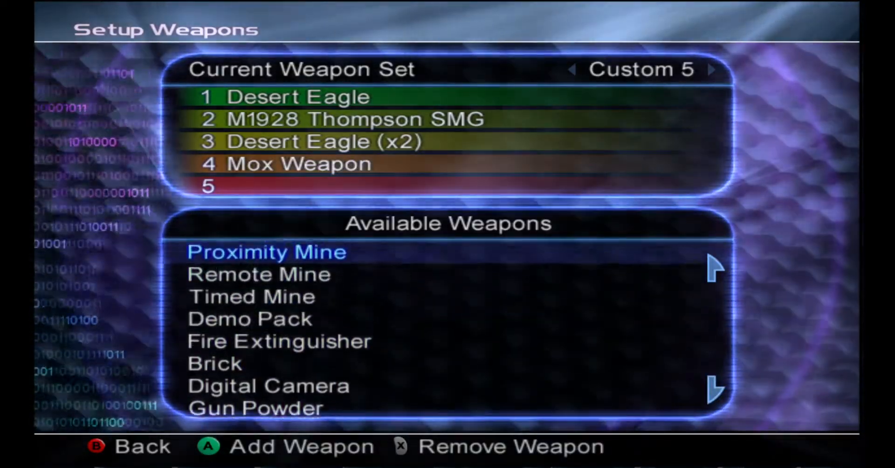
{"action": "key", "text": "Up"}
{"action": "key", "text": "Up"}
{"action": "key", "text": "Up"}
{"action": "key", "text": "Up"}
{"action": "key", "text": "Up"}
{"action": "key", "text": "Up"}
{"action": "key", "text": "Up"}
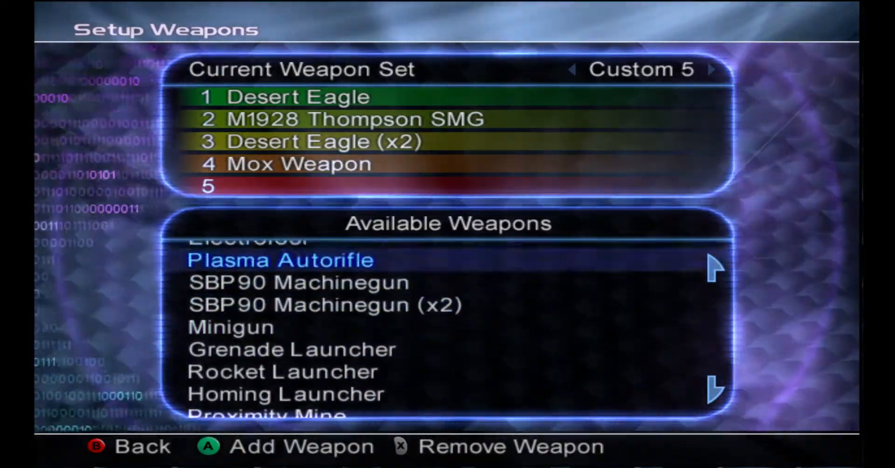
{"action": "key", "text": "a"}
{"action": "key", "text": "b"}
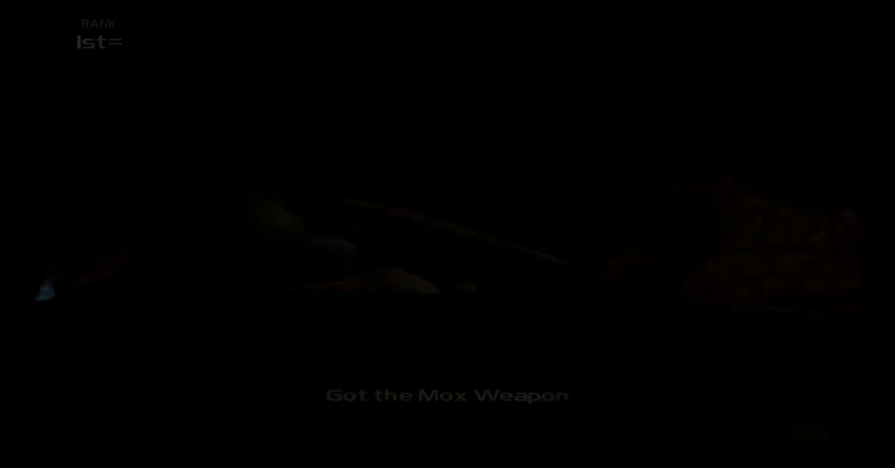
Step: Pause the match and check the renamed weapons in the inventory, selecting an item before returning to play
{"action": "key", "text": "Return"}
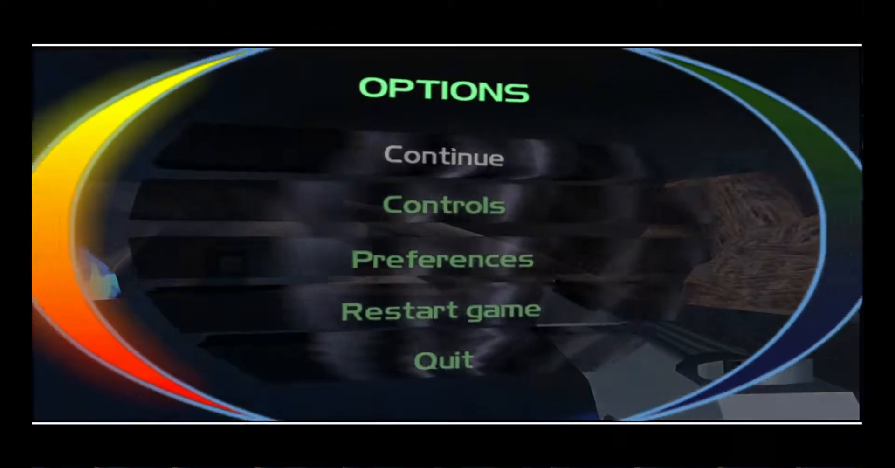
{"action": "key", "text": "Right"}
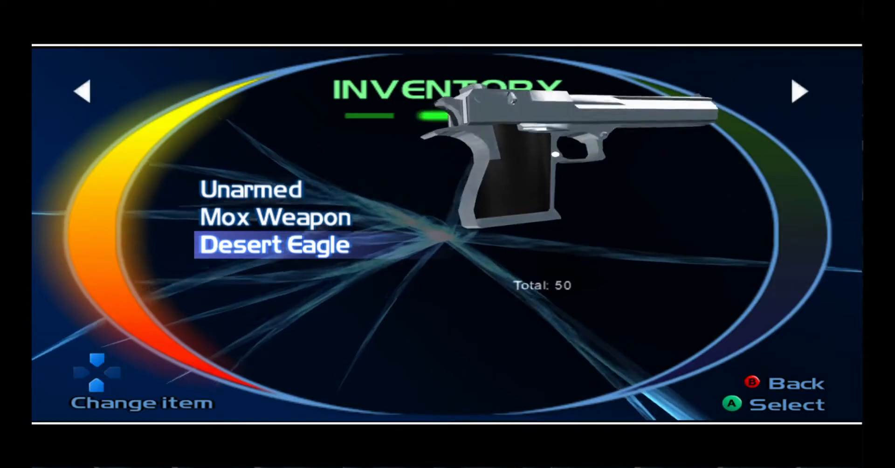
{"action": "key", "text": "Up"}
{"action": "key", "text": "a"}
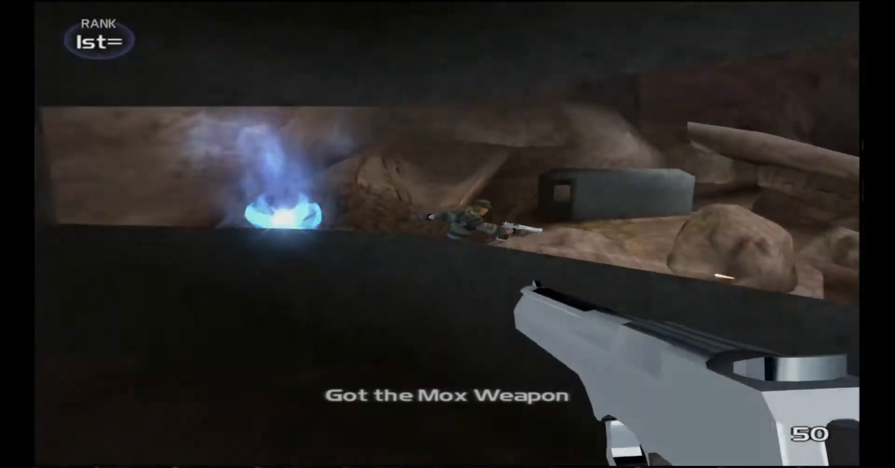